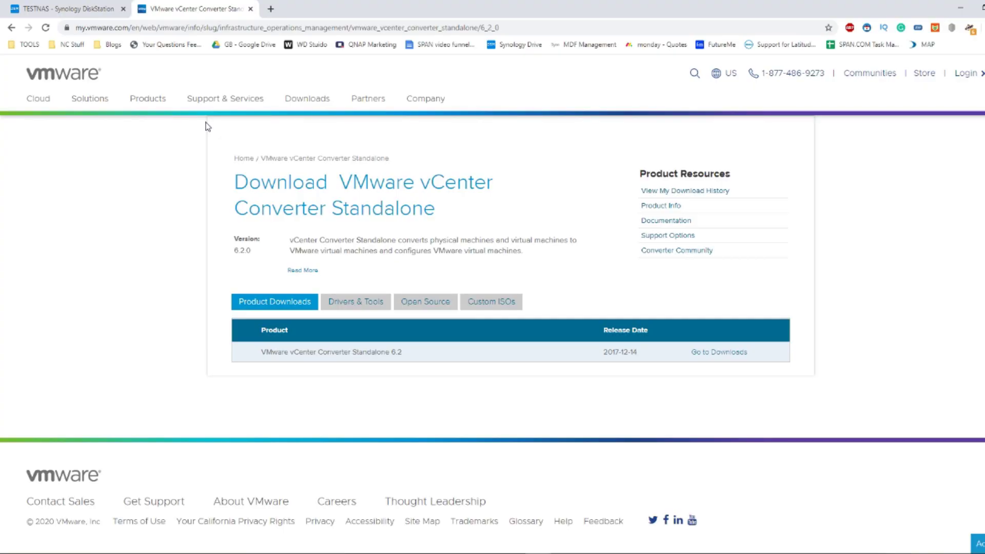
- Check the TESTNAS DiskStation tab, highlight the Converter Standalone title, and minimize the Converter window
mouse_move(97, 97)
left_click(89, 6)
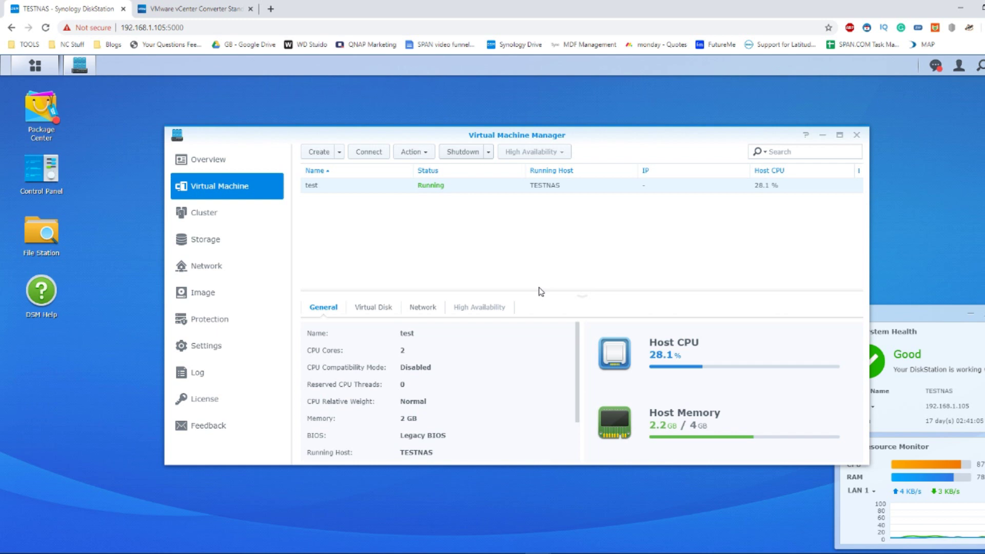
left_click(224, 9)
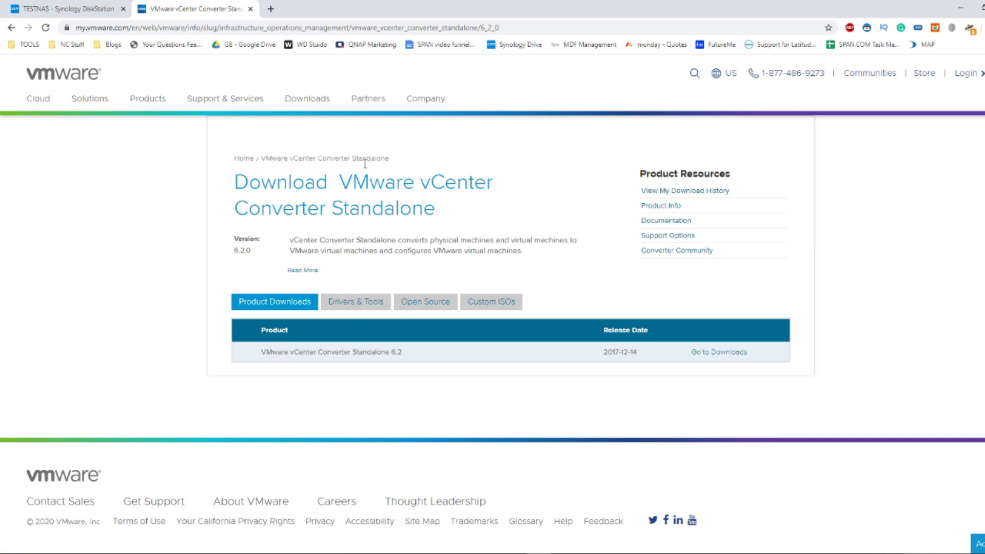
left_click_drag(345, 183, 436, 206)
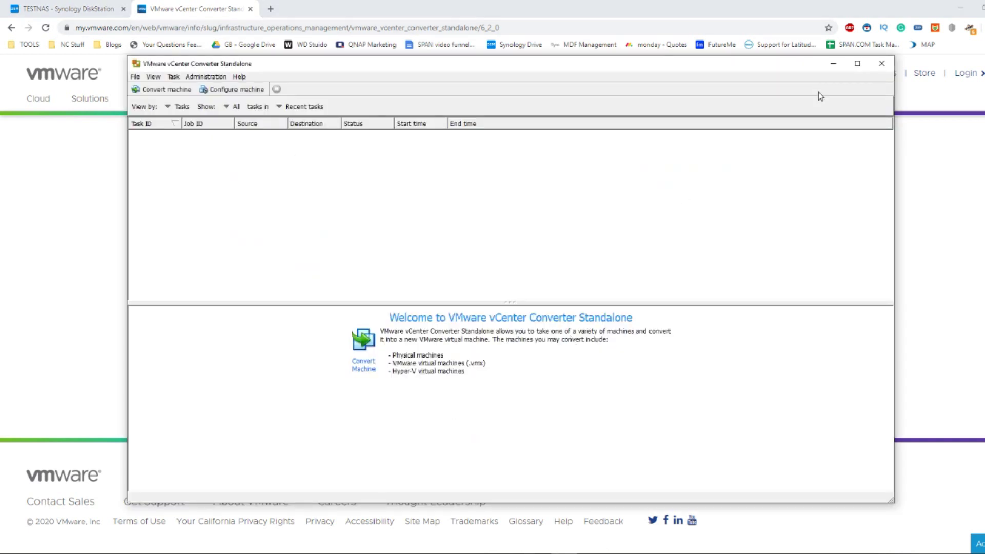
left_click(833, 65)
left_click(64, 5)
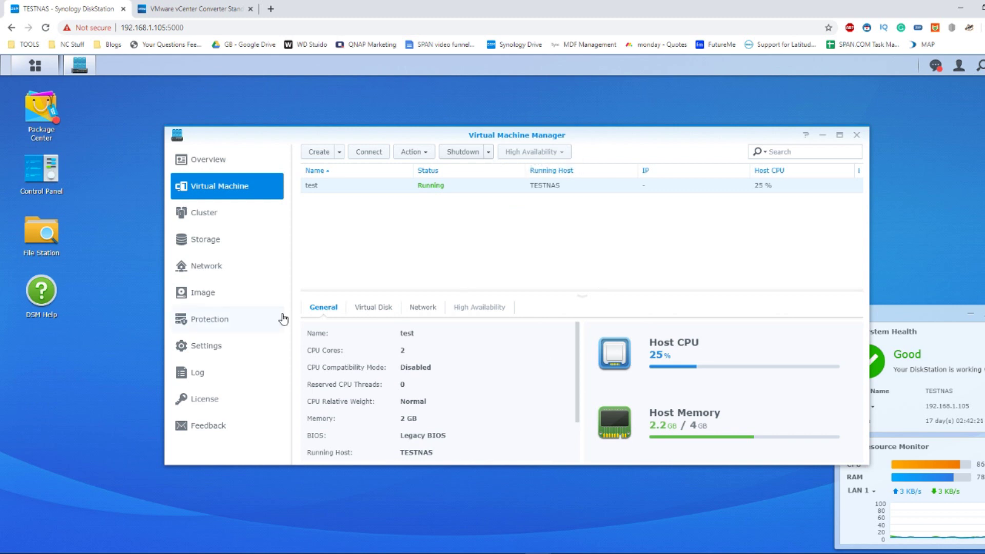
key("super")
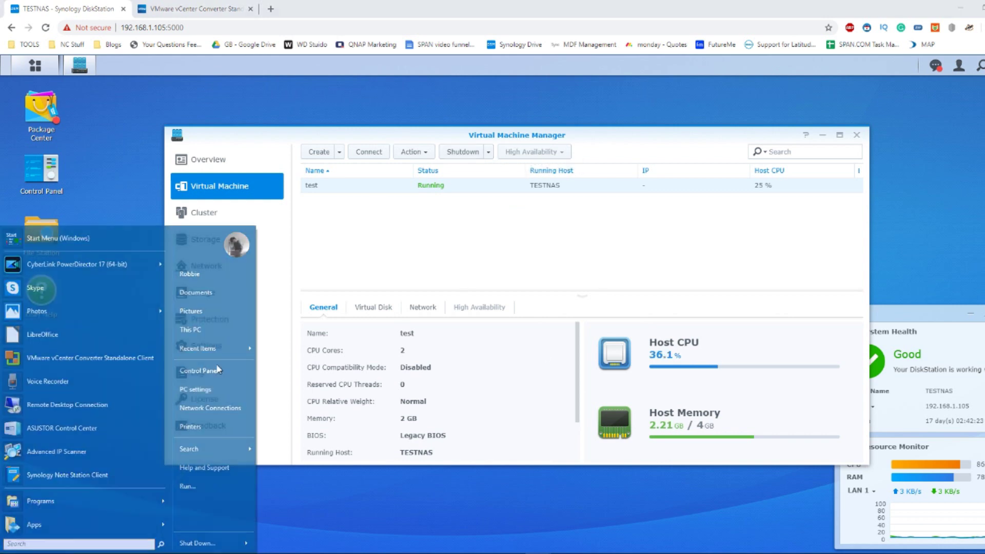
left_click(393, 243)
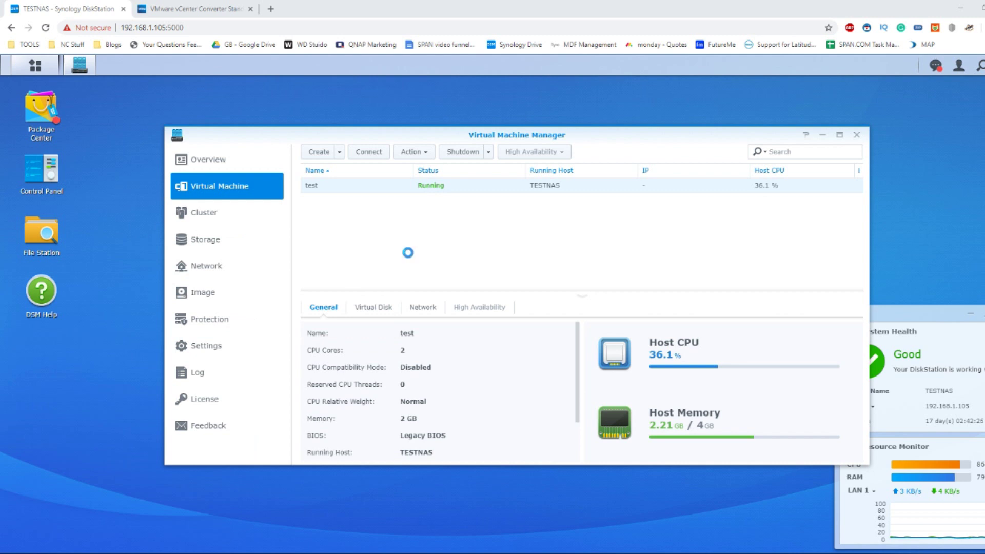
key("super+e")
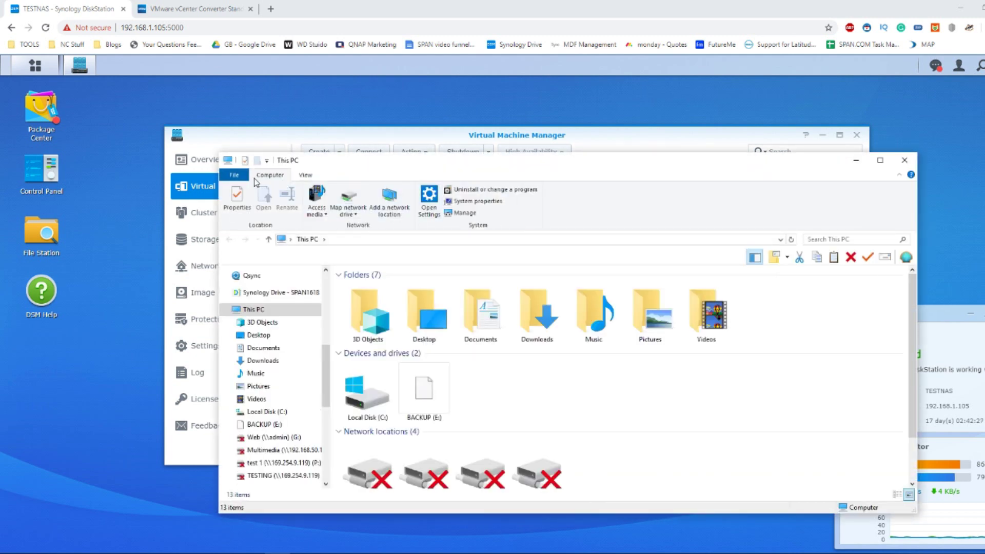
left_click(475, 203)
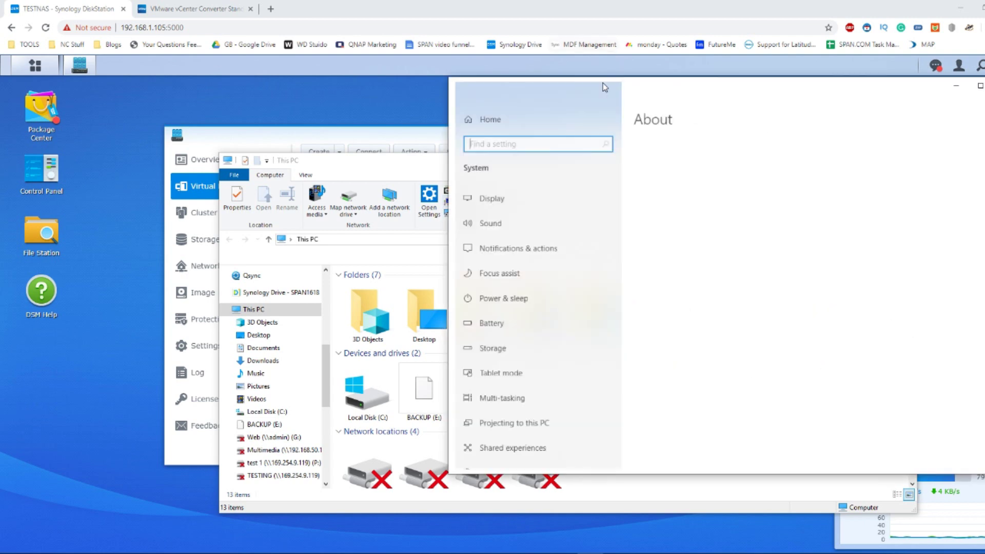
left_click_drag(598, 90, 382, 129)
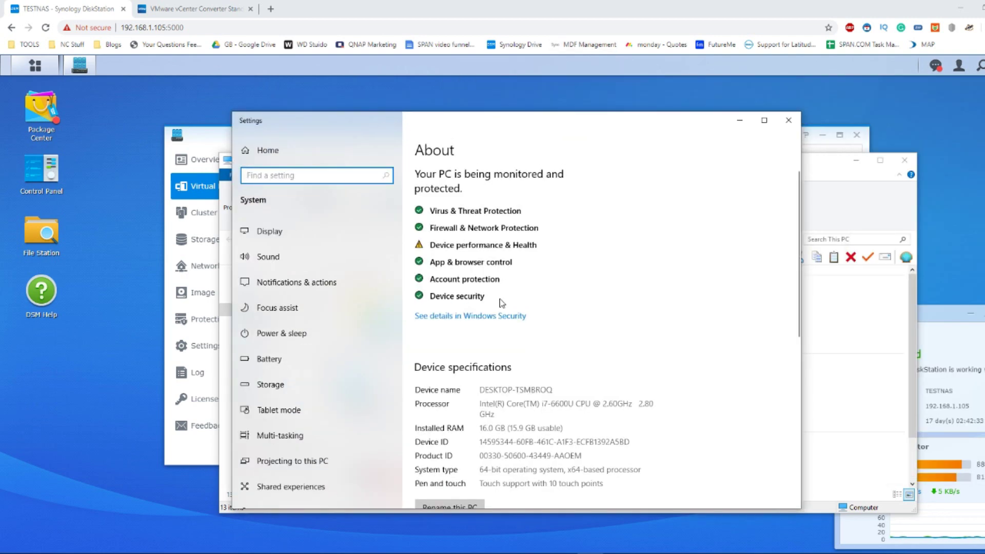
scroll(502, 302, "down", 2)
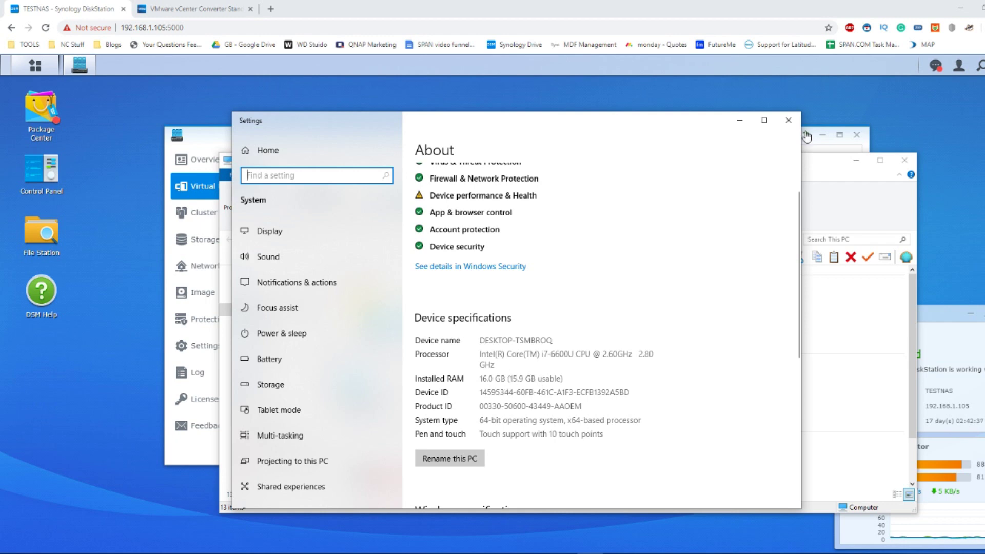
left_click(789, 120)
left_click(904, 160)
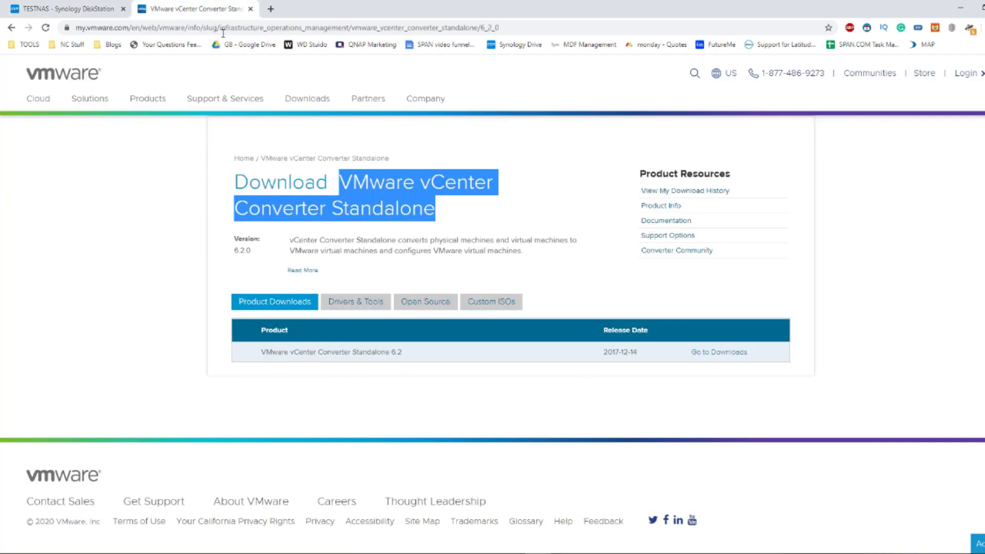
- Return to the TESTNAS DiskStation tab and bring the Converter window forward, placed slightly lower
left_click(221, 9)
left_click(70, 5)
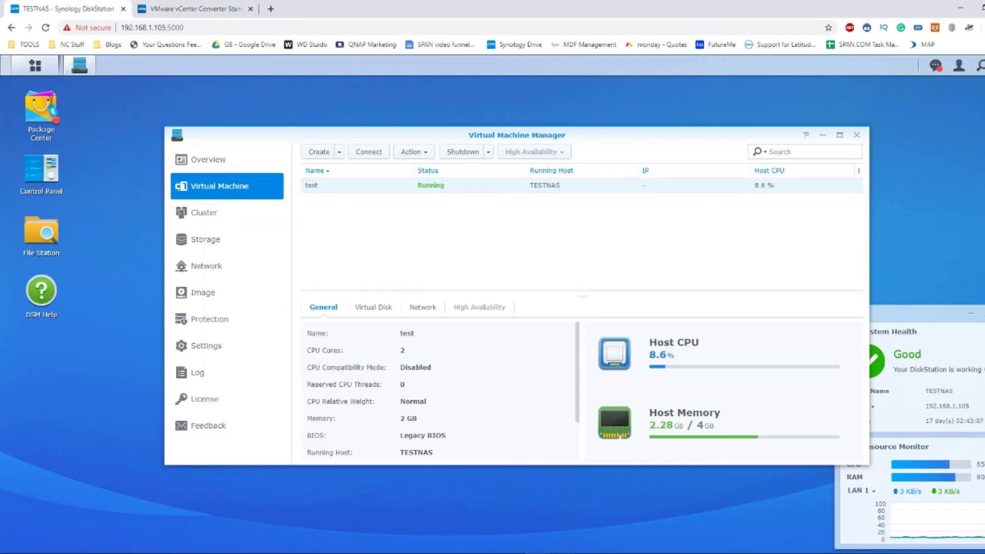
mouse_move(565, 552)
left_click(564, 513)
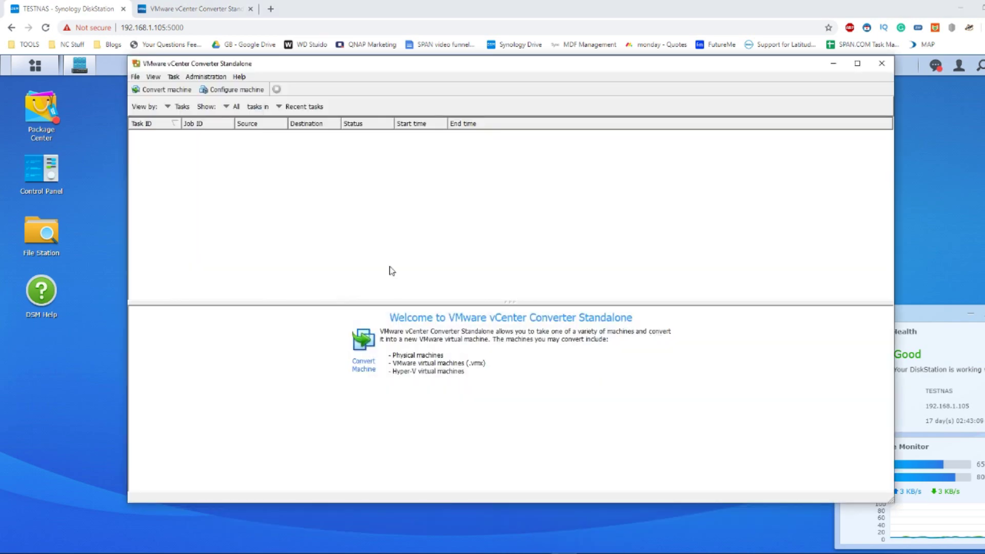
left_click_drag(295, 67, 286, 96)
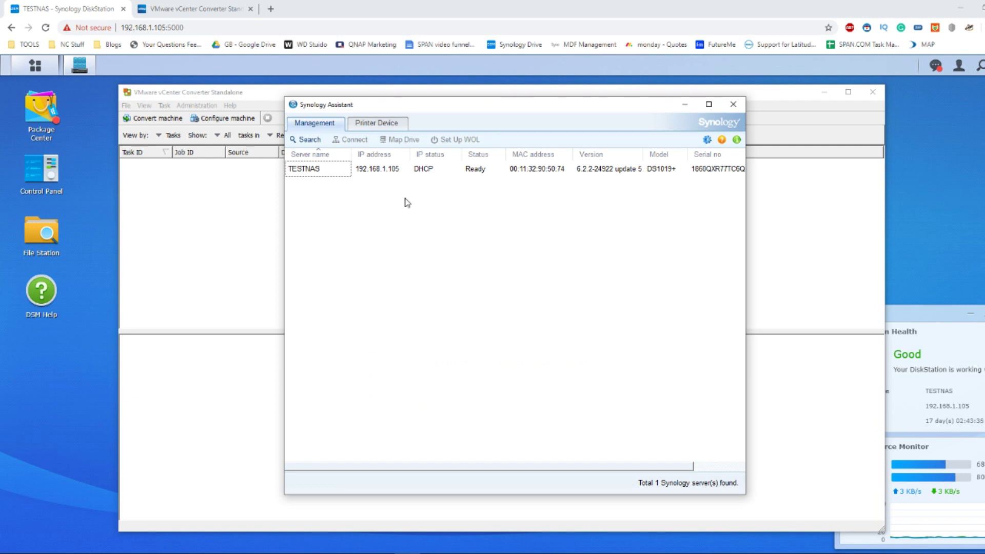
- Start Map Drive for TESTNAS and log in with the admin user name and NAS password
mouse_move(411, 101)
left_mouse_down()
mouse_move(343, 126)
mouse_move(398, 104)
left_mouse_up()
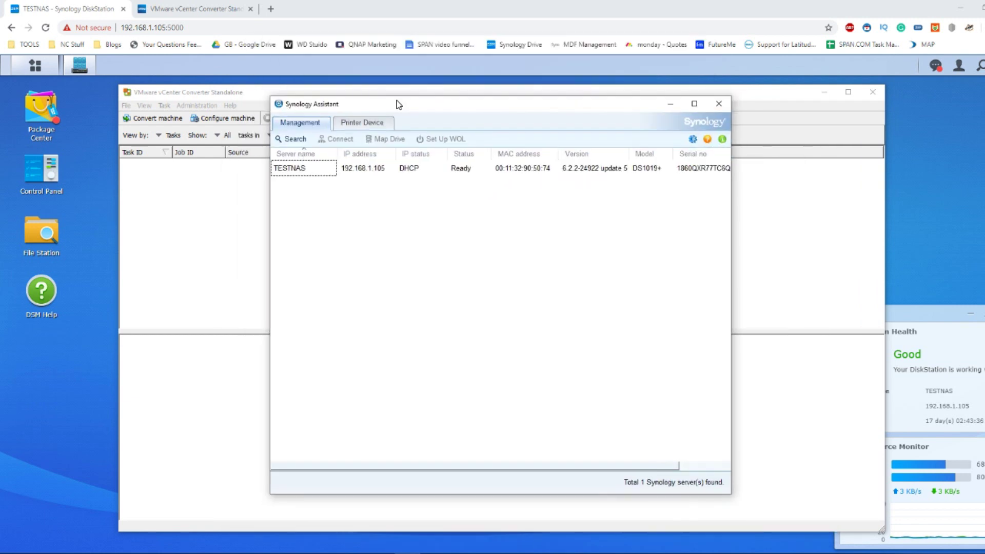
right_click(312, 164)
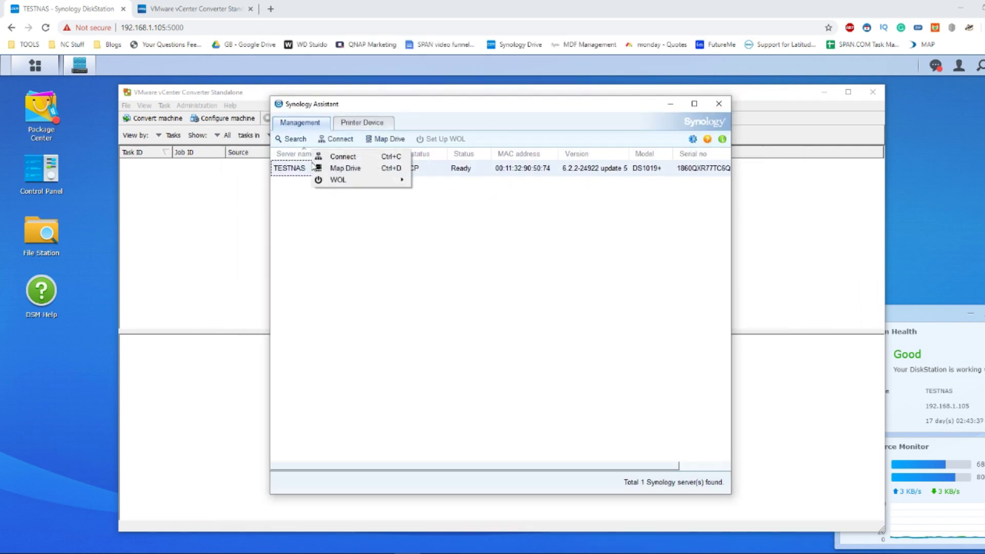
left_click(349, 169)
left_click(338, 207)
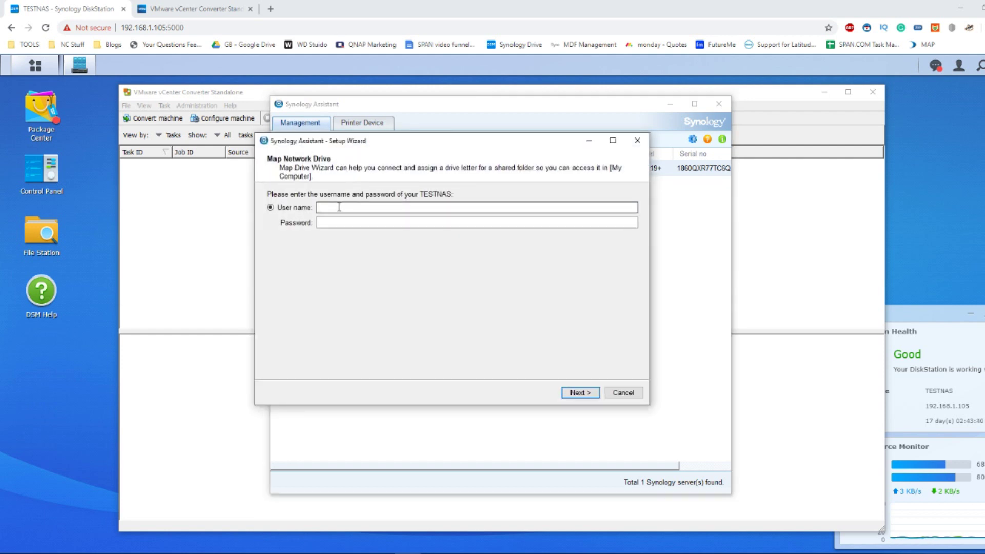
type("admin")
key("Tab")
type("•••••••")
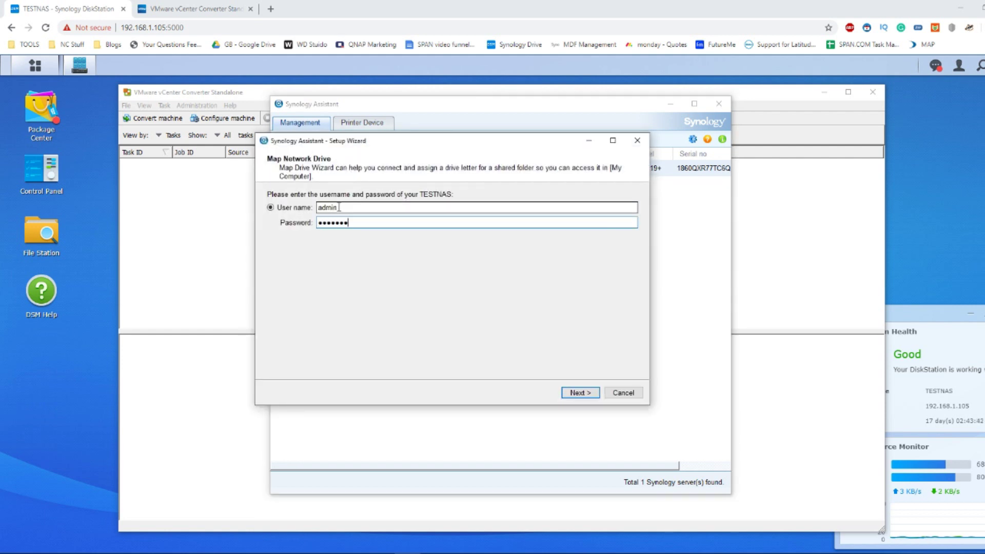
type("•")
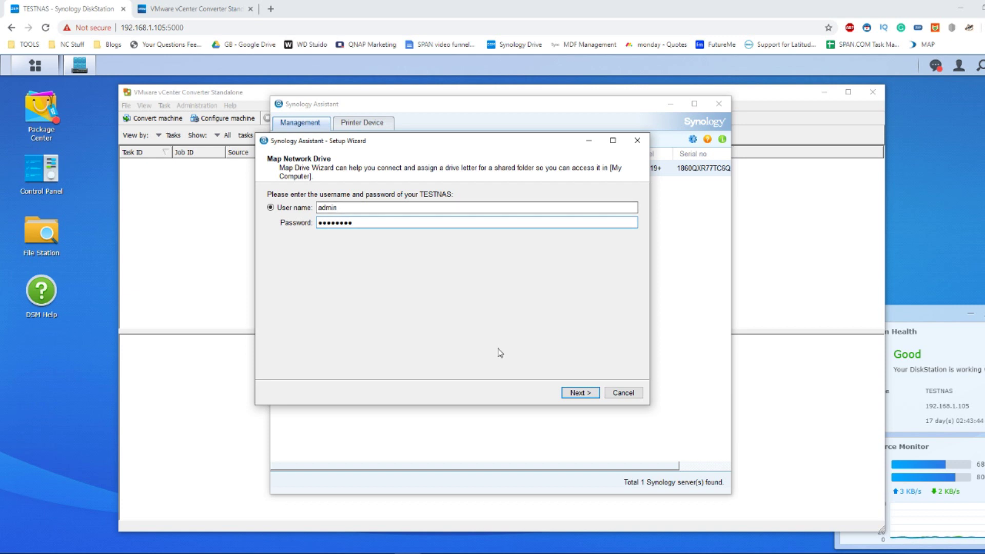
left_click(576, 393)
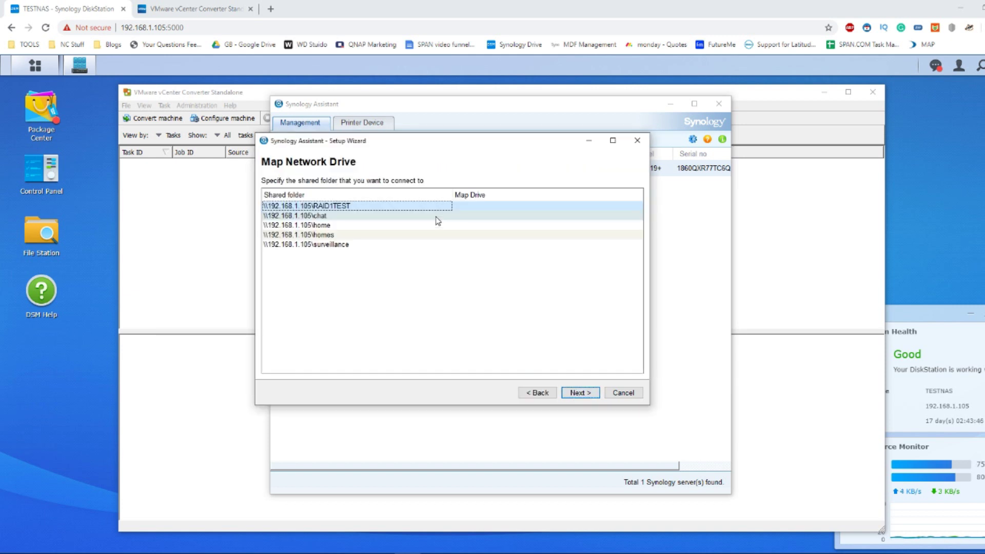
- Map the home shared folder to drive letter V: and finish the wizard
left_click(333, 227)
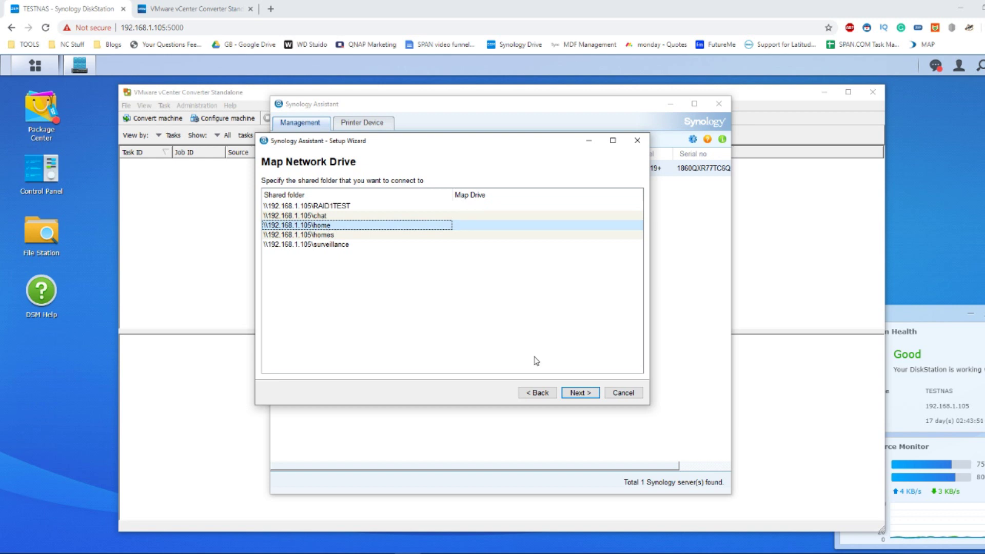
left_click(579, 392)
left_click(419, 198)
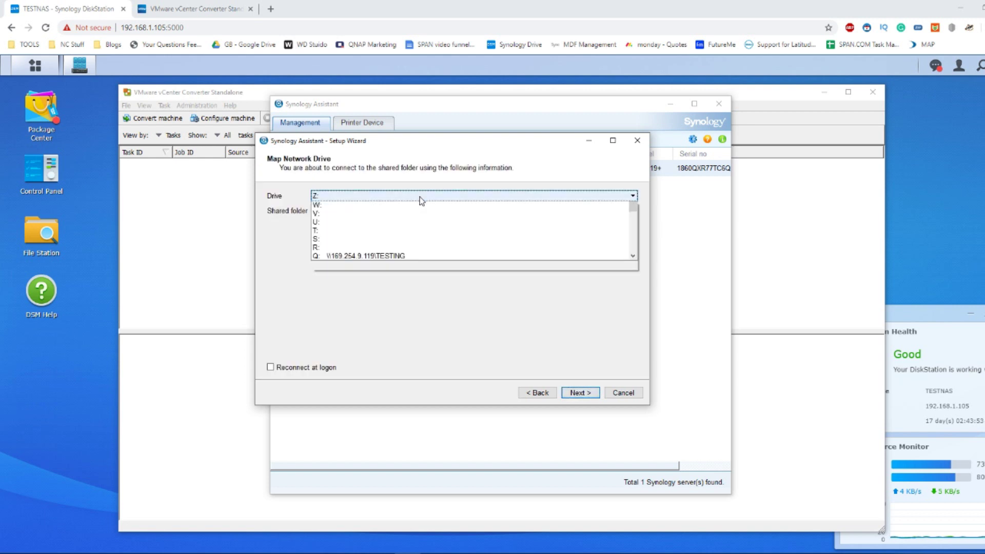
left_click(363, 238)
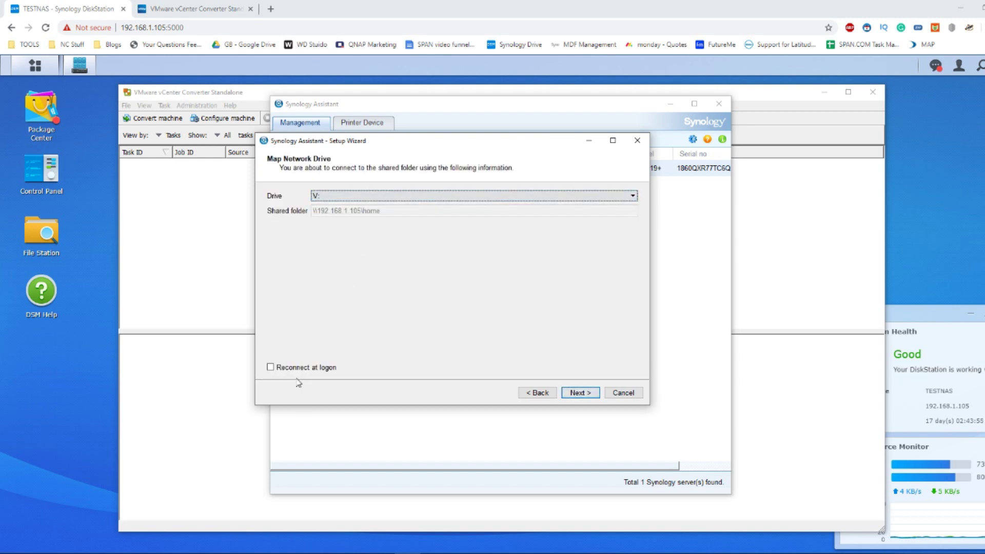
left_click(576, 393)
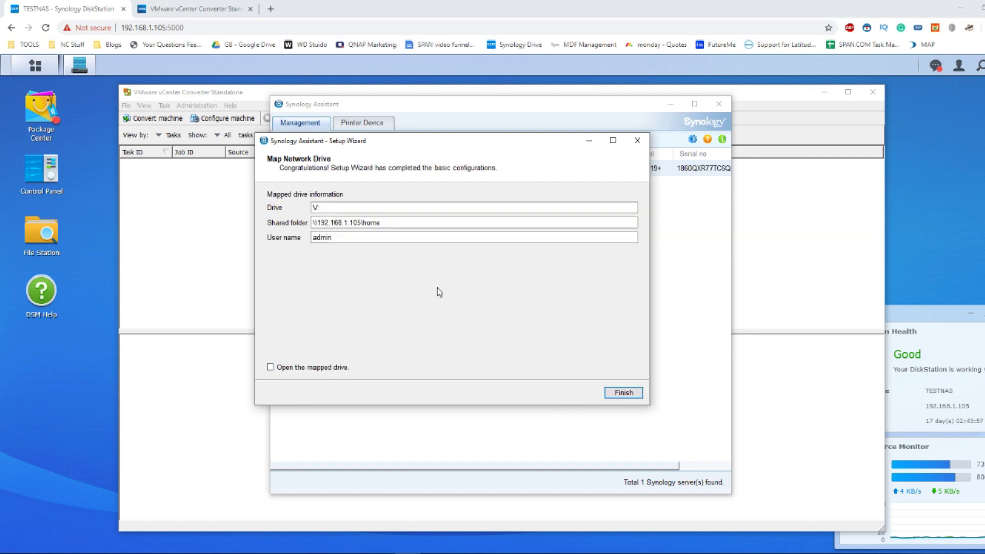
left_click(627, 394)
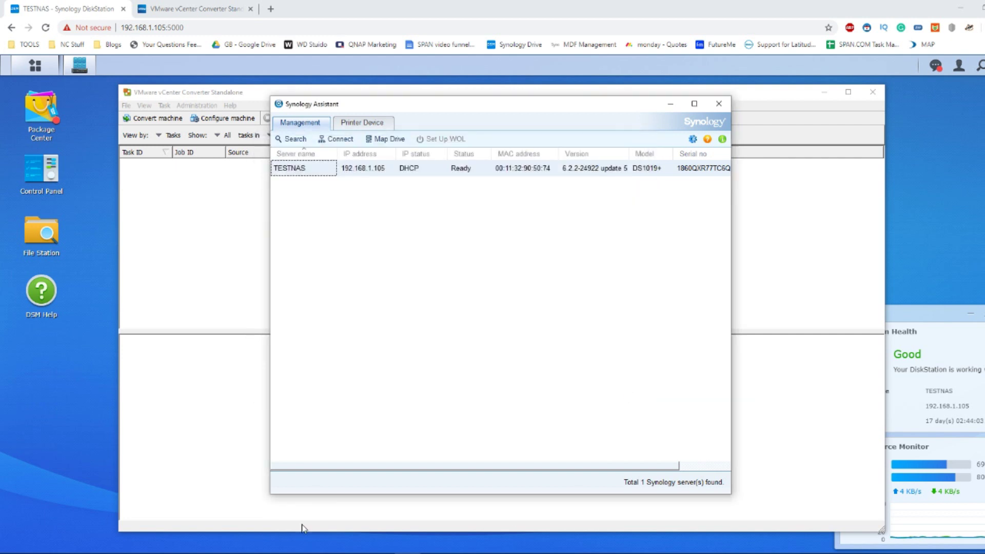
- Glance at This PC in File Explorer, close it, and bring the Converter window forward
left_click(283, 544)
scroll(609, 352, "down", 1)
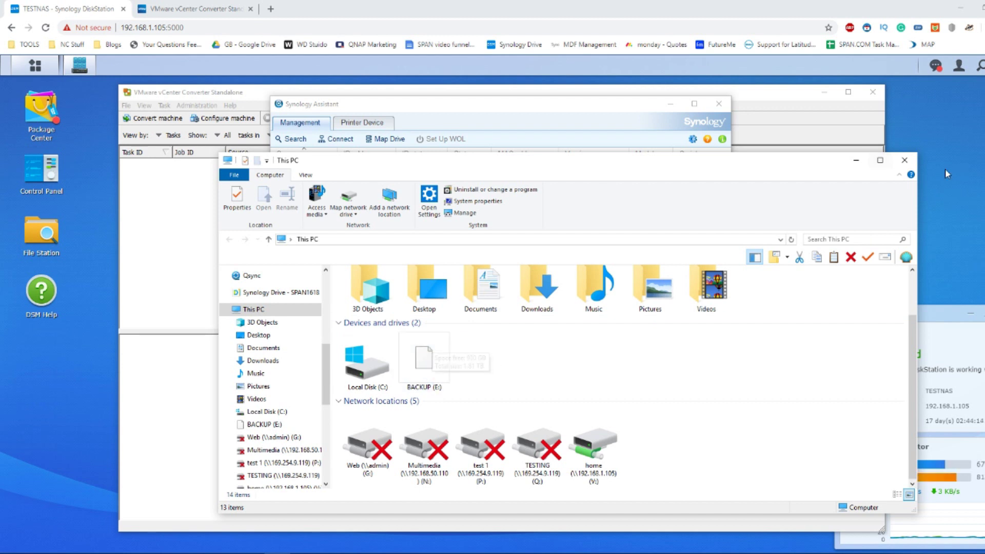
left_click(904, 160)
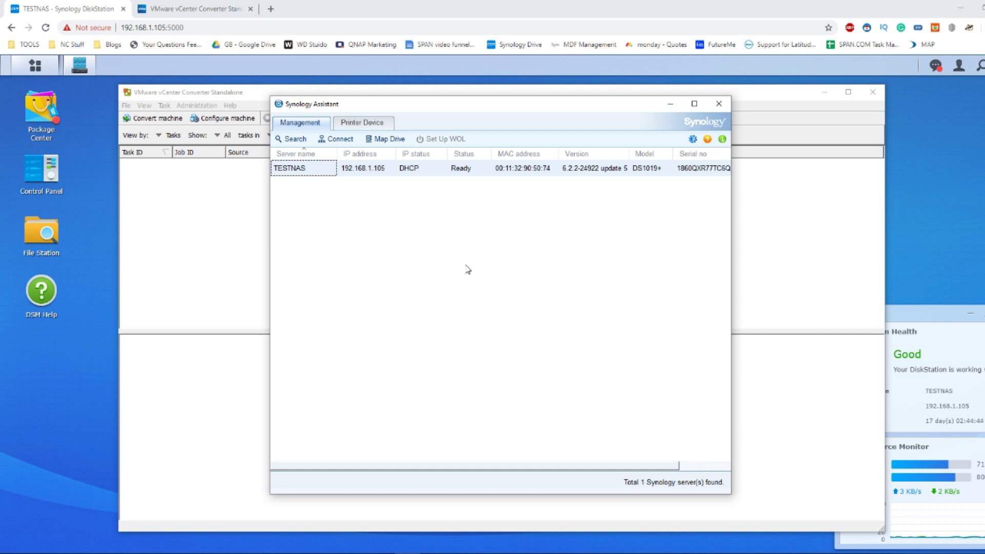
left_click(173, 147)
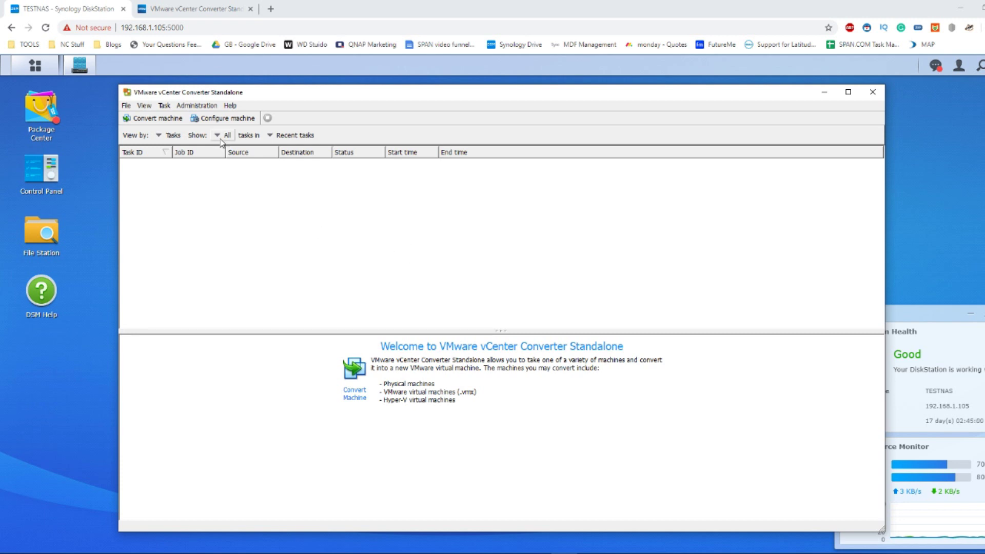
- Start a conversion with This local machine as the powered-on source
left_click(152, 121)
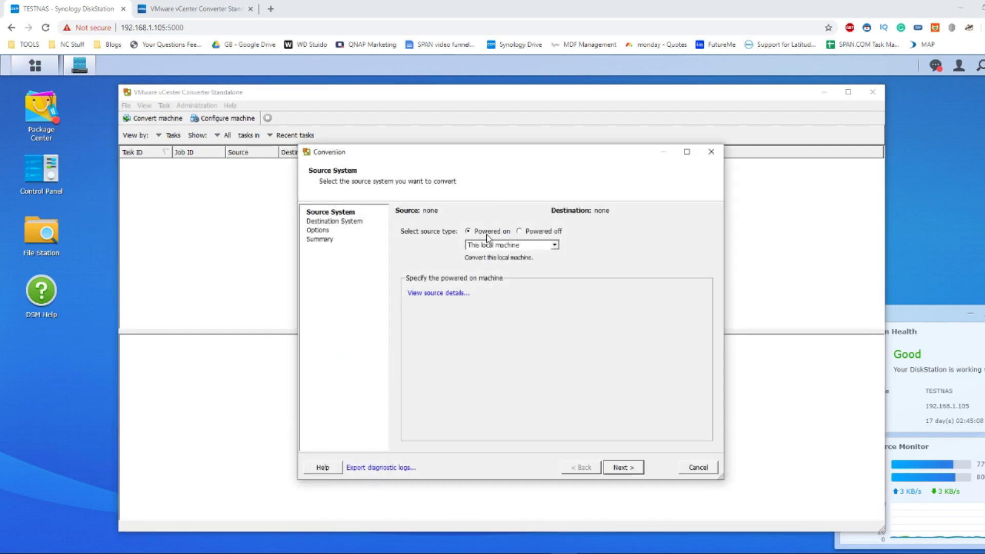
left_click(511, 245)
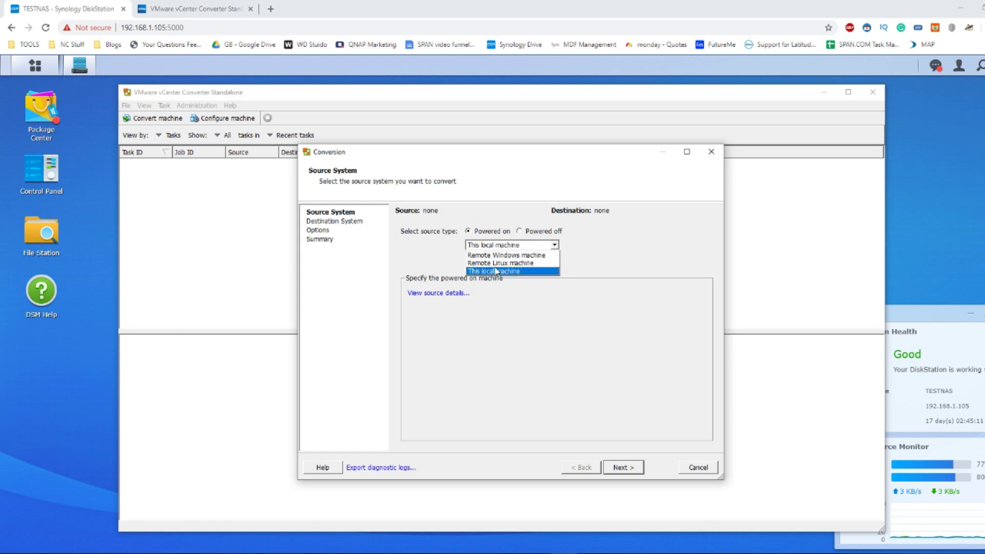
left_click(511, 271)
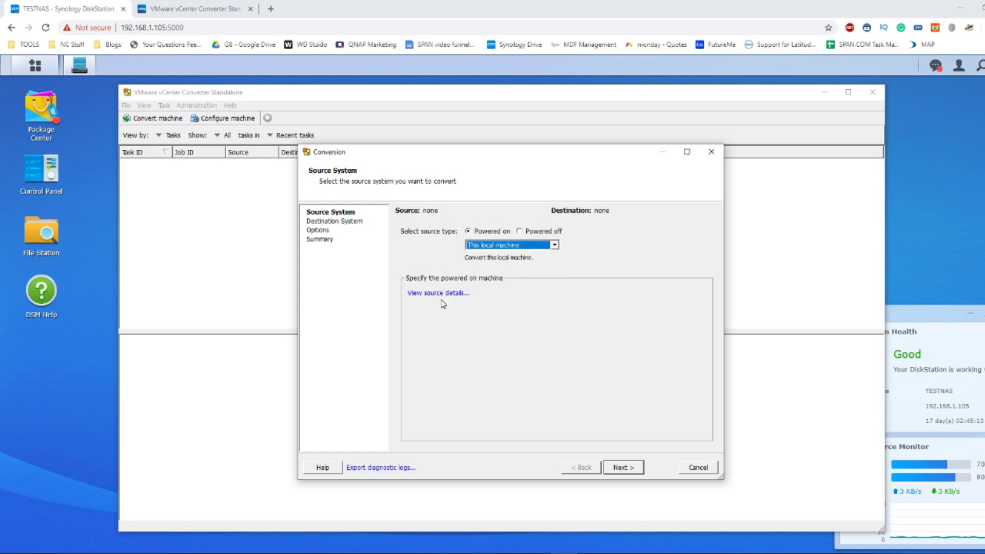
left_click(631, 468)
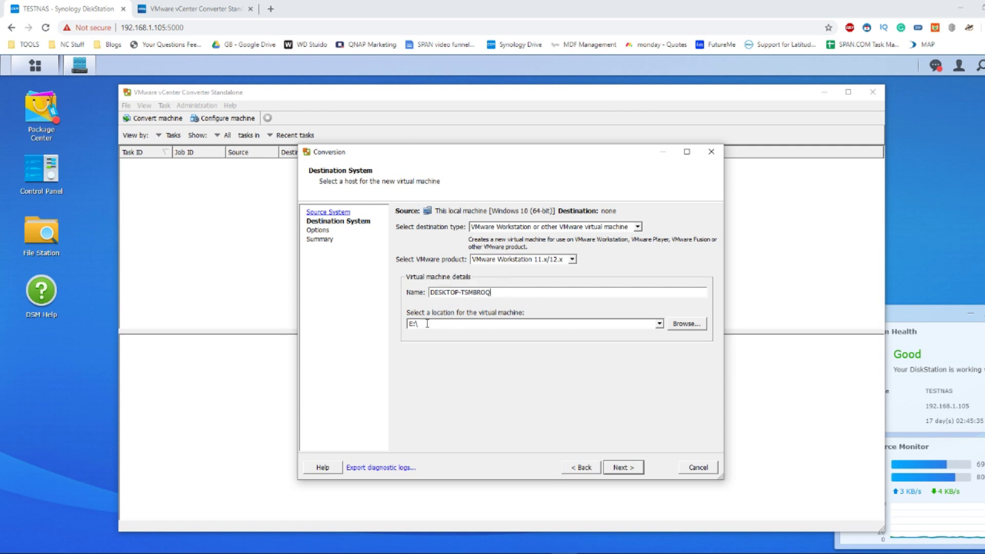
- Place the new VM at E:\ and rename it DESKTOP-TSMBROQ2 to avoid the existing name
left_click(675, 320)
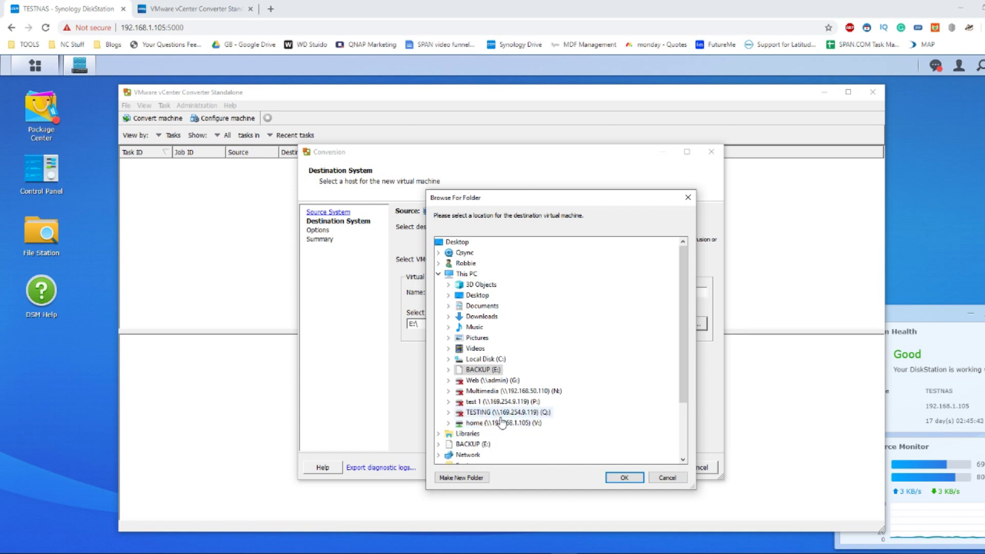
left_click(624, 477)
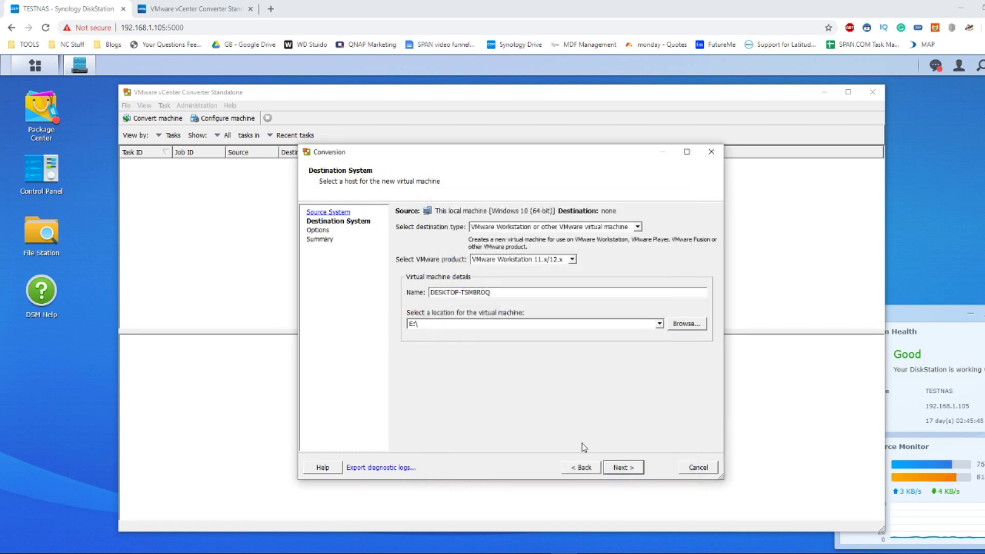
left_click(624, 476)
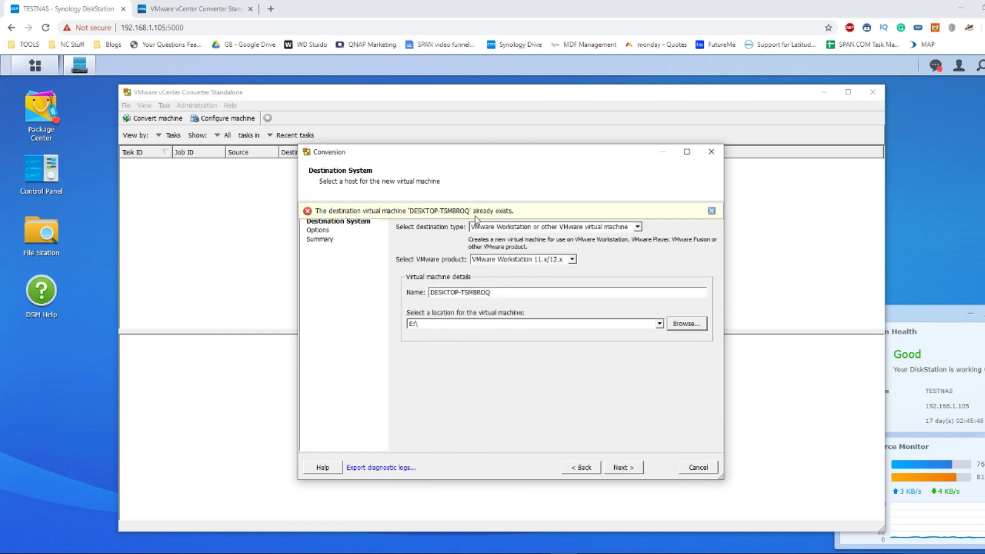
left_click(537, 292)
type("2")
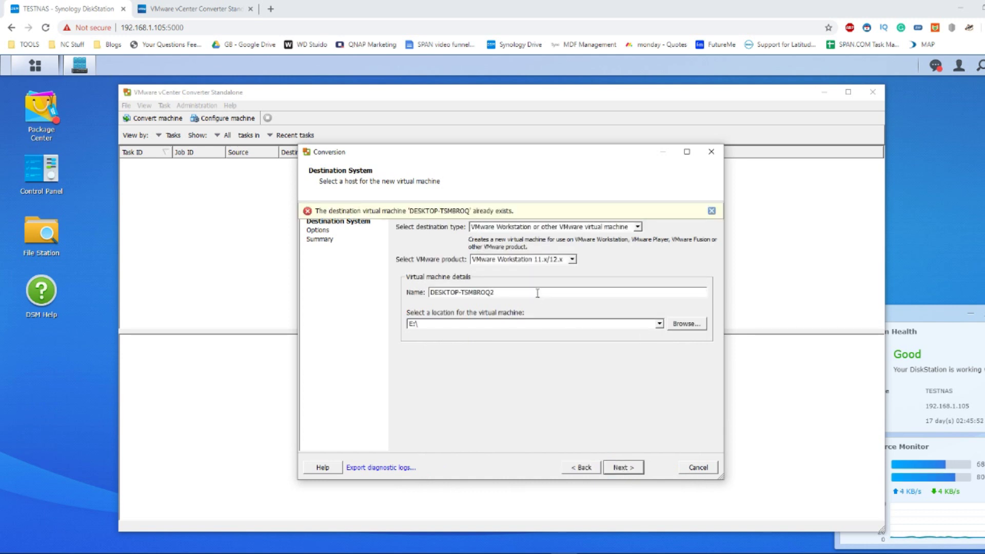
left_click(624, 467)
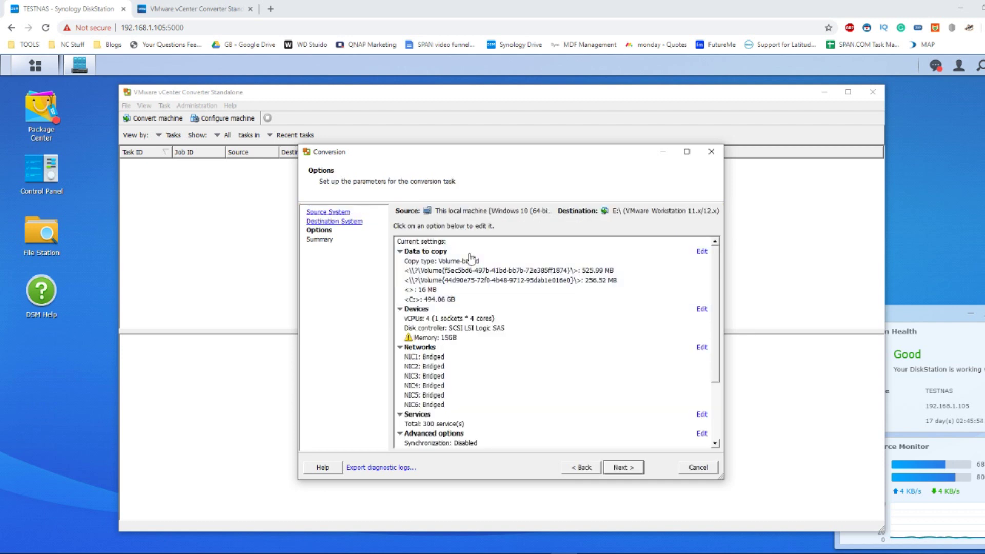
- Review the Devices memory setting of 15GB, then move on to the Summary page
scroll(485, 264, "down", 3)
scroll(485, 264, "up", 3)
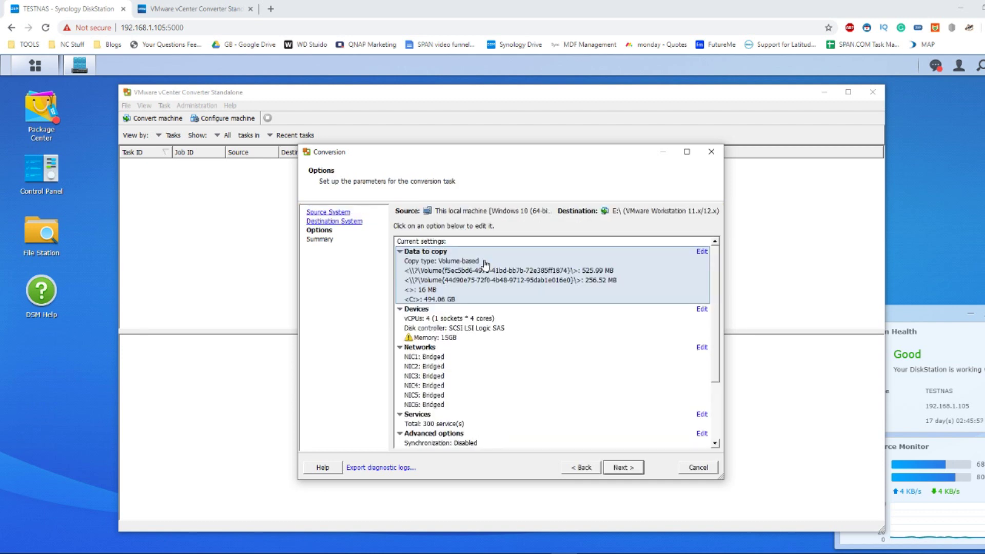
left_click(439, 338)
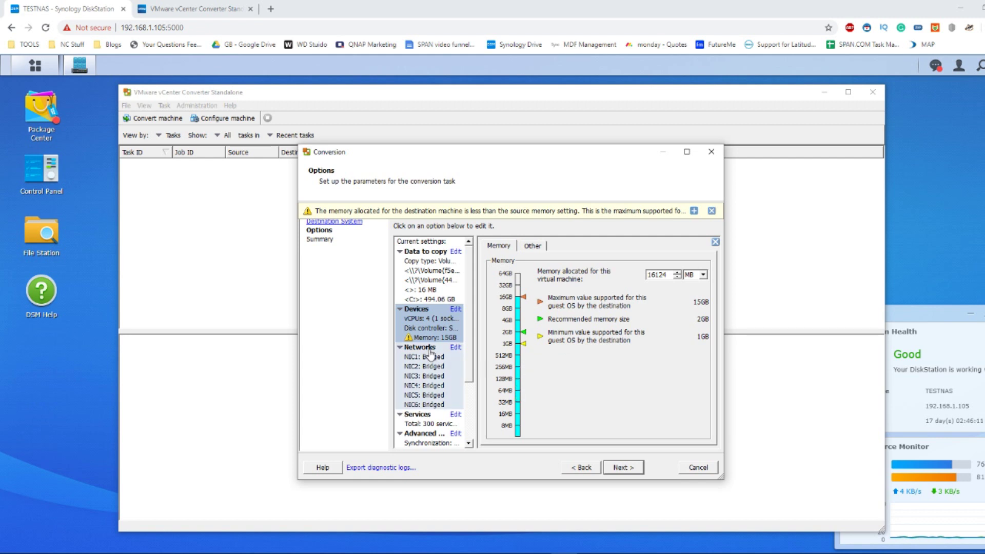
scroll(431, 353, "down", 3)
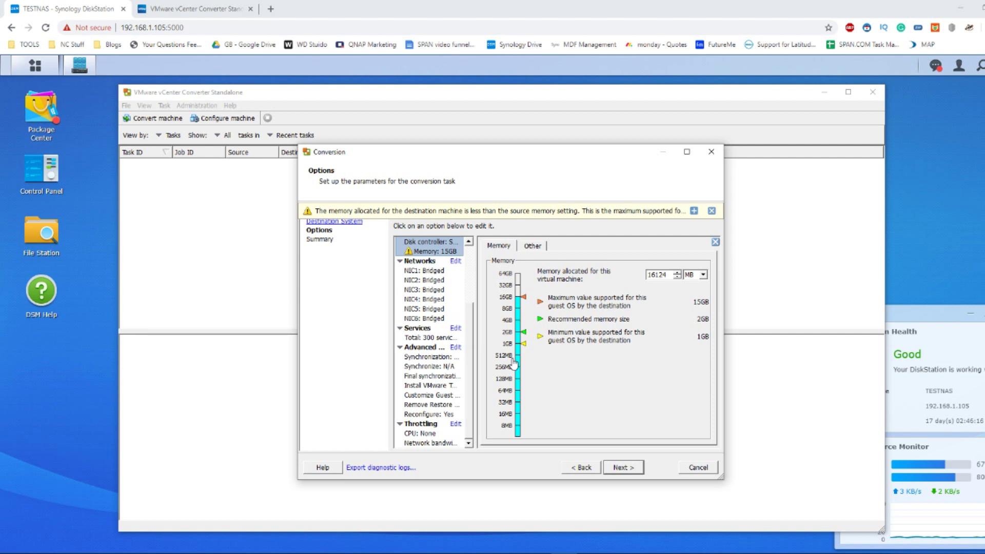
left_click(625, 467)
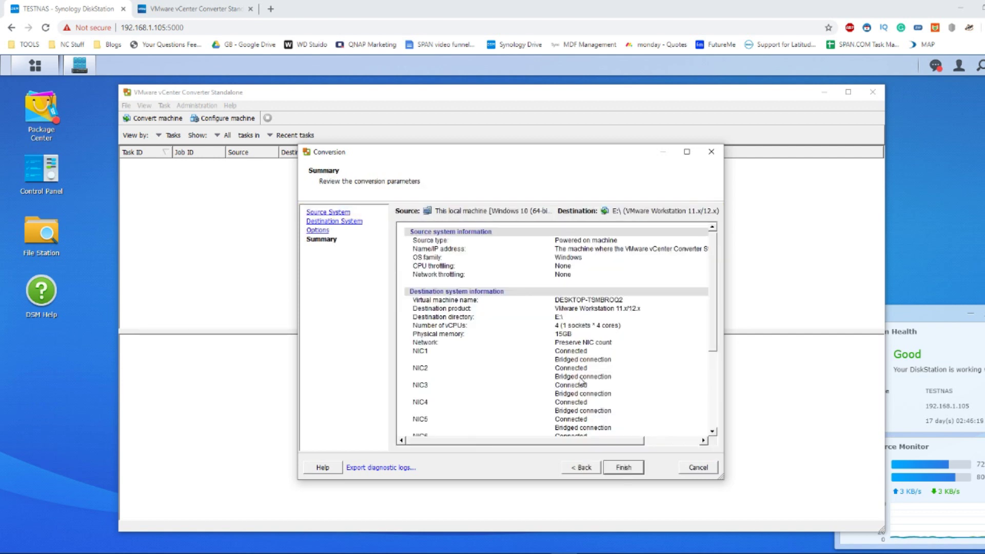
- Finish the Summary to launch the conversion task, then open File Station on the DiskStation
scroll(609, 375, "down", 5)
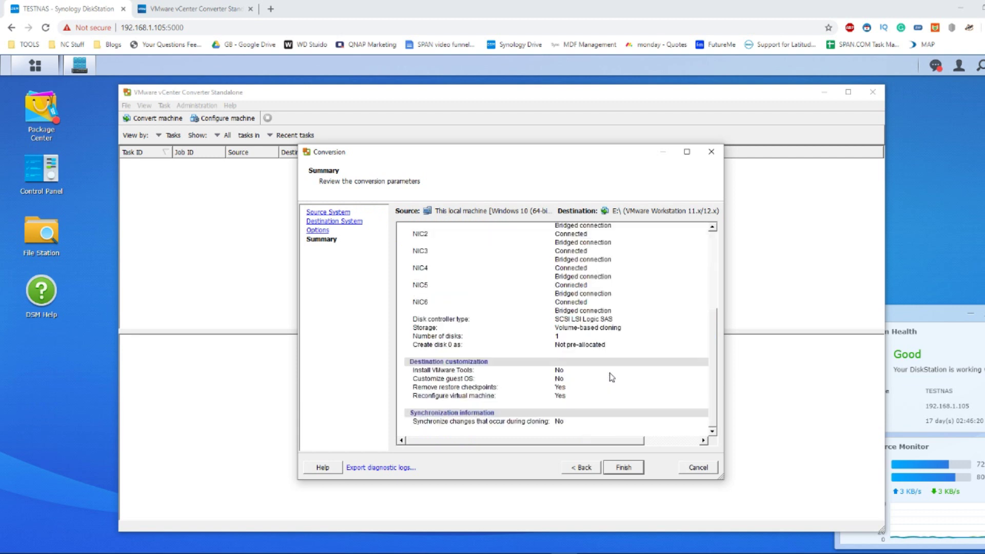
left_click(620, 470)
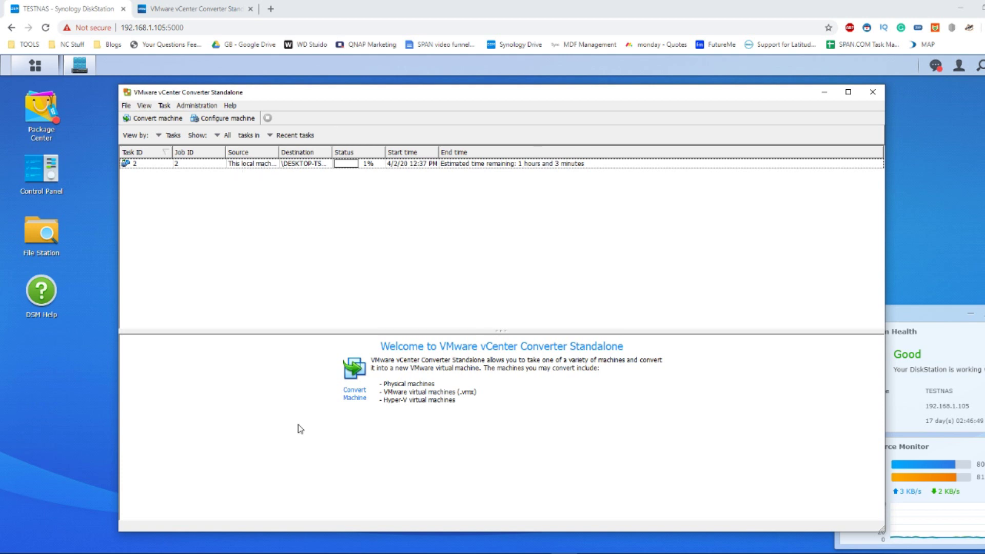
left_click(51, 245)
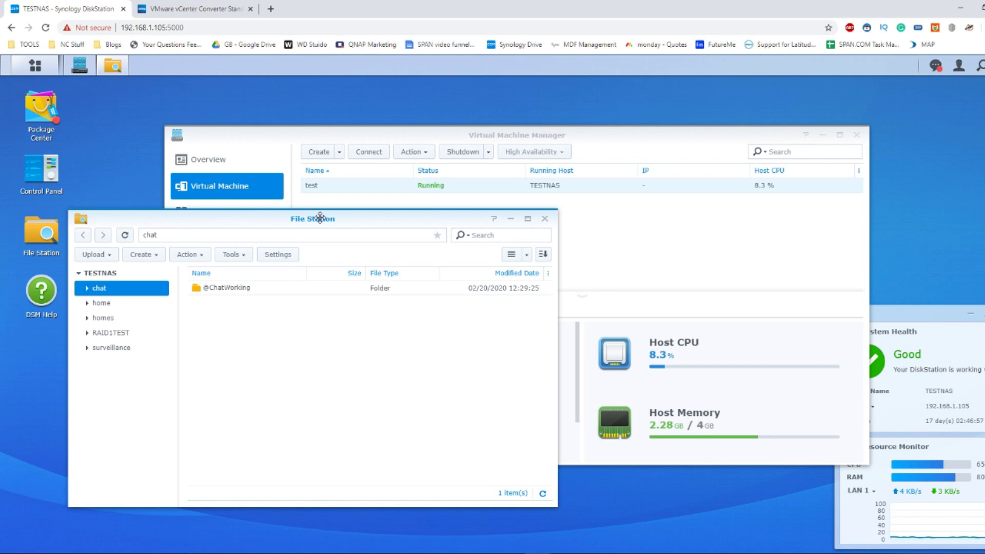
- Open home/DESKTOP-TSMBROQ to see the 393.19 GB VMDK and VMX, then close File Station
left_click_drag(319, 218, 484, 131)
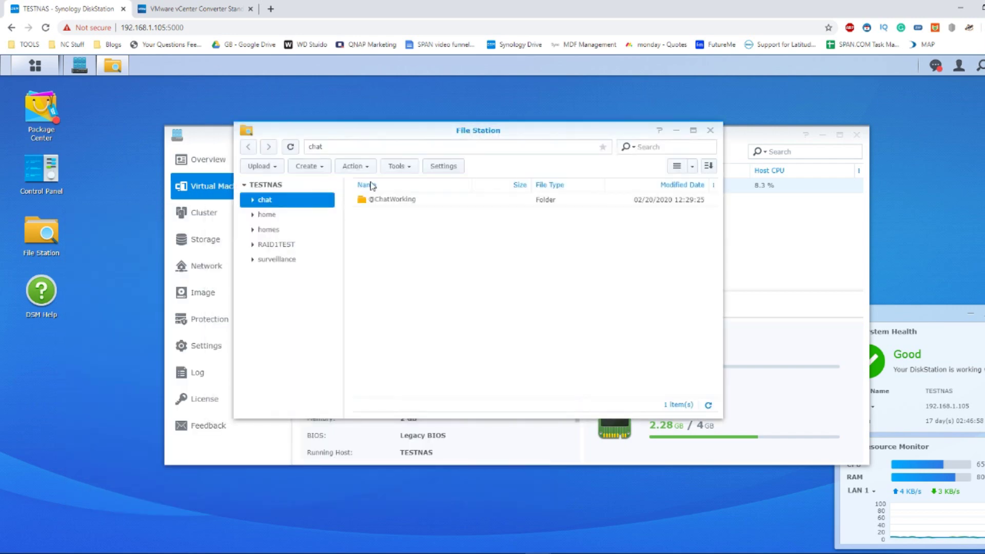
left_click(282, 219)
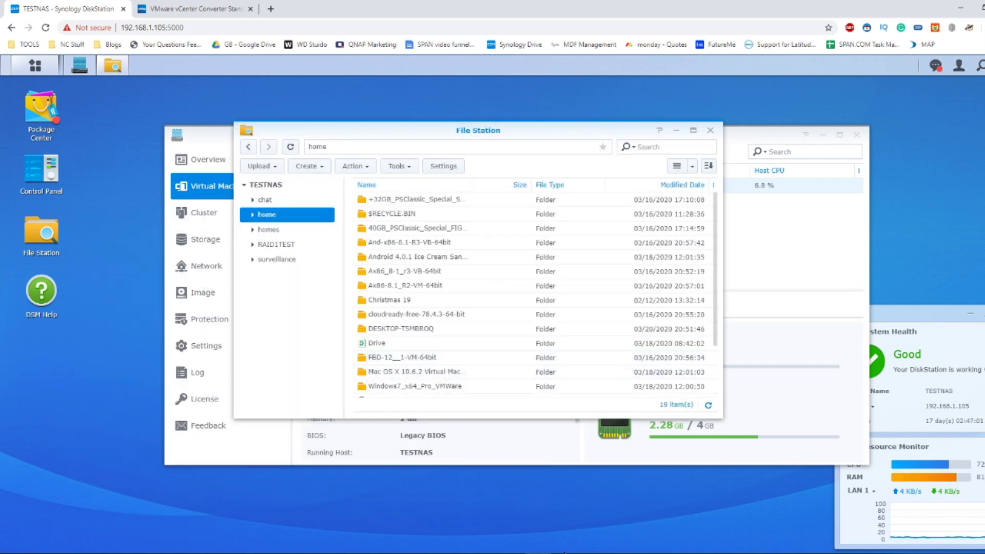
key("alt+Tab")
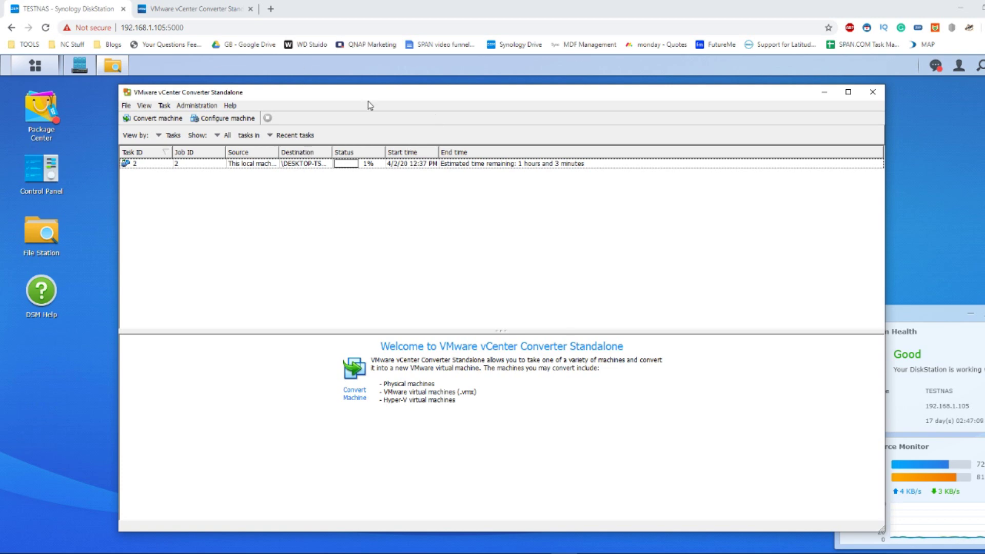
left_click(872, 92)
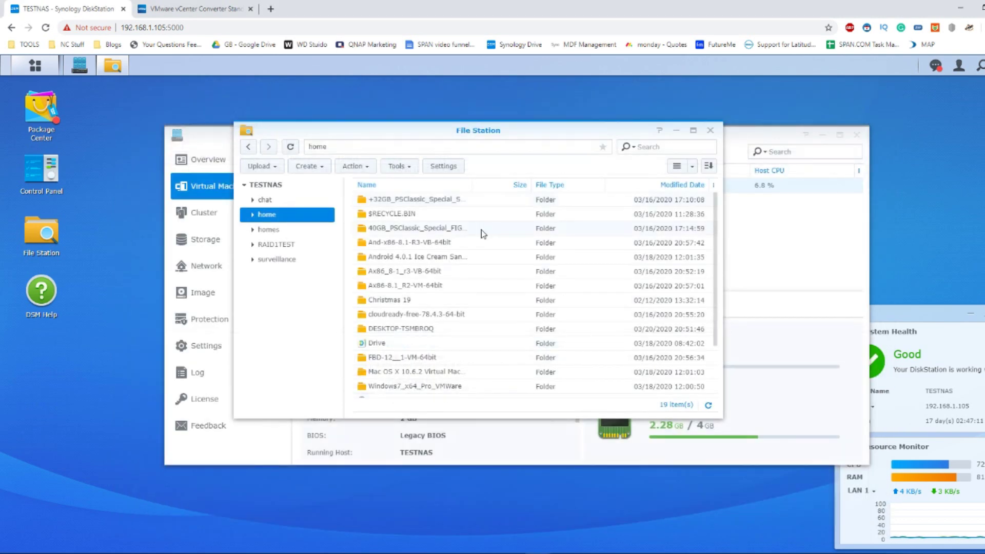
scroll(420, 243, "down", 3)
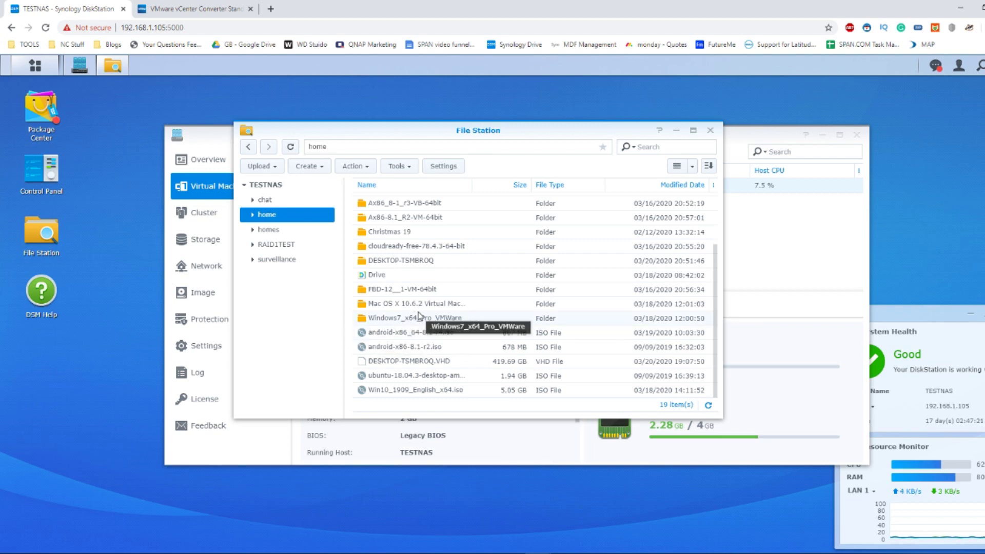
scroll(418, 316, "up", 3)
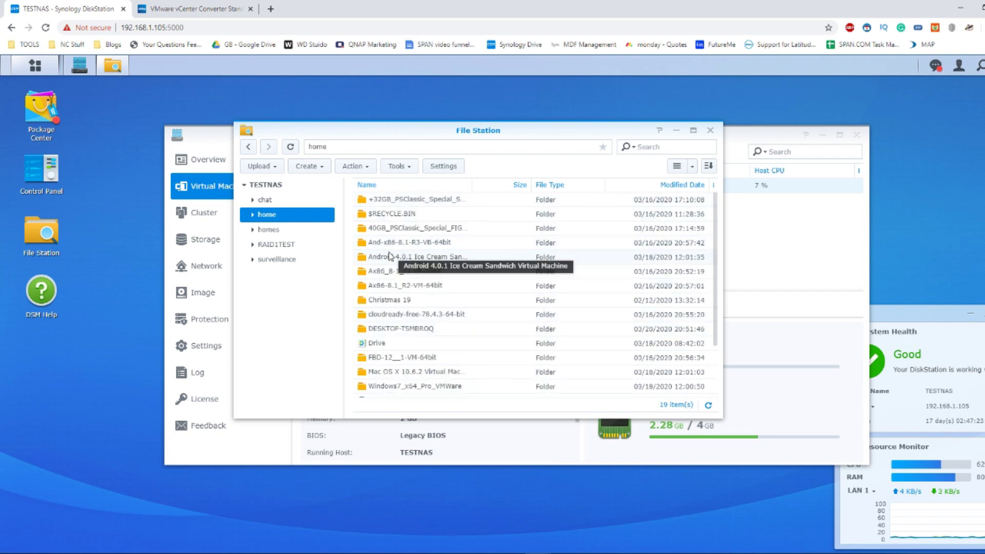
double_click(407, 329)
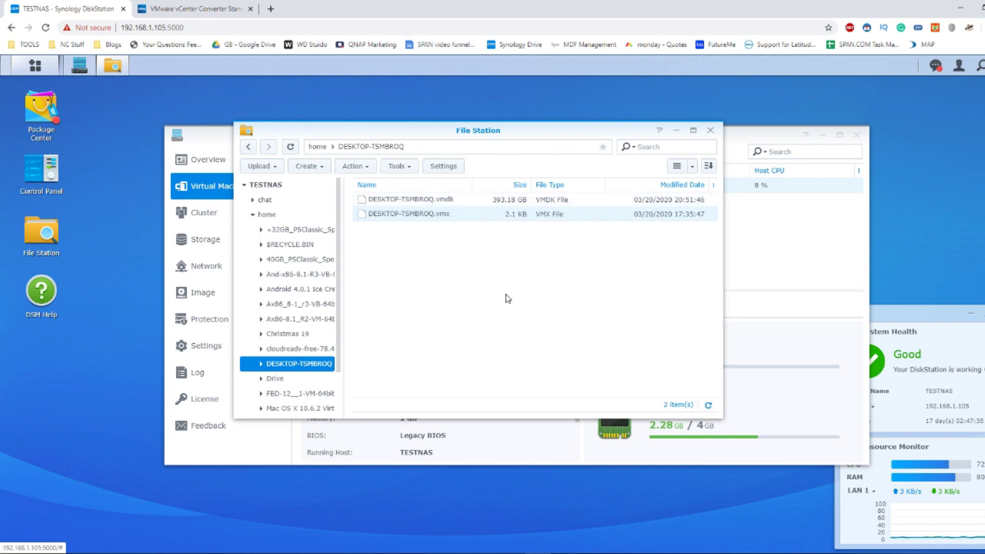
left_click(710, 131)
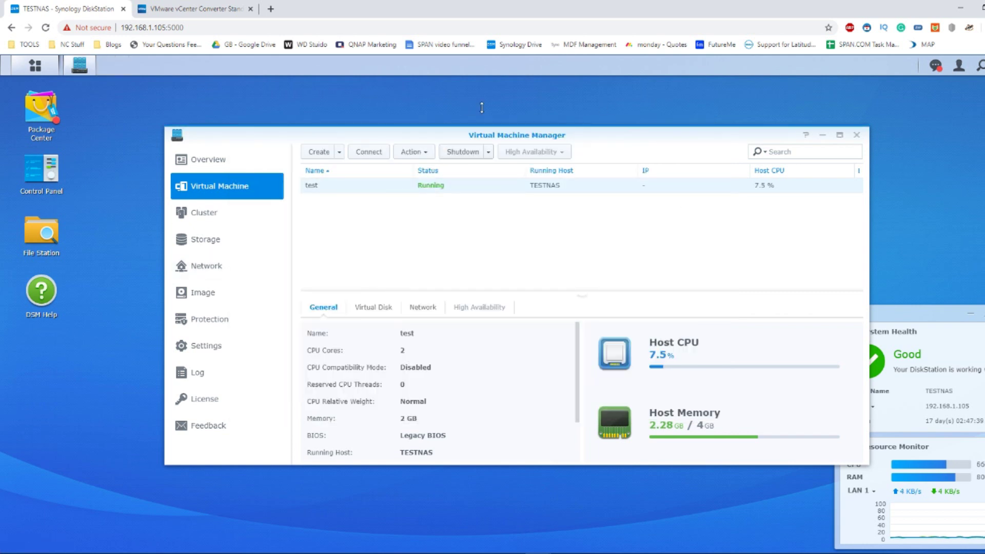
- Force the test VM off, then view the Disk Image list with DESKTOP-TSMBROQ3 creating
right_click(383, 191)
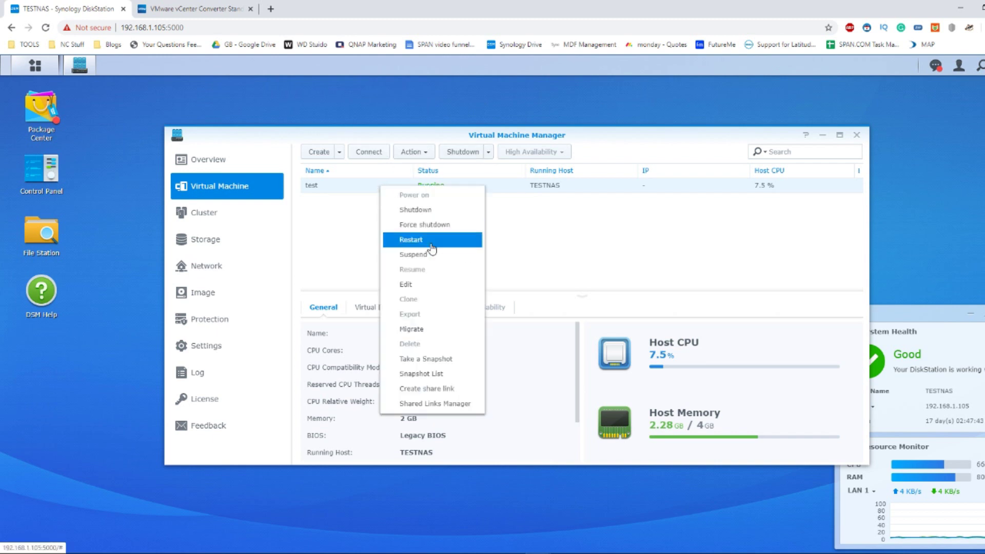
left_click(443, 225)
left_click(595, 317)
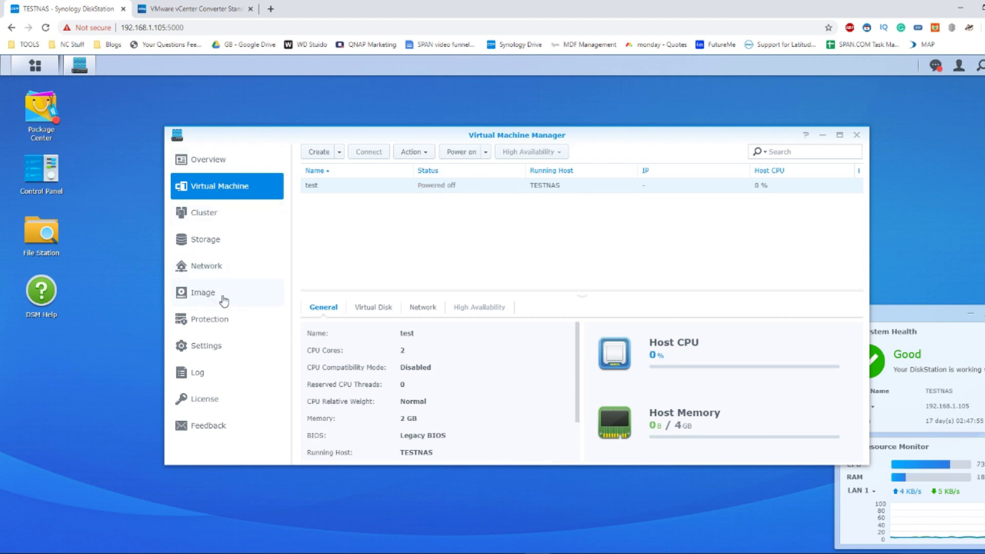
left_click(224, 301)
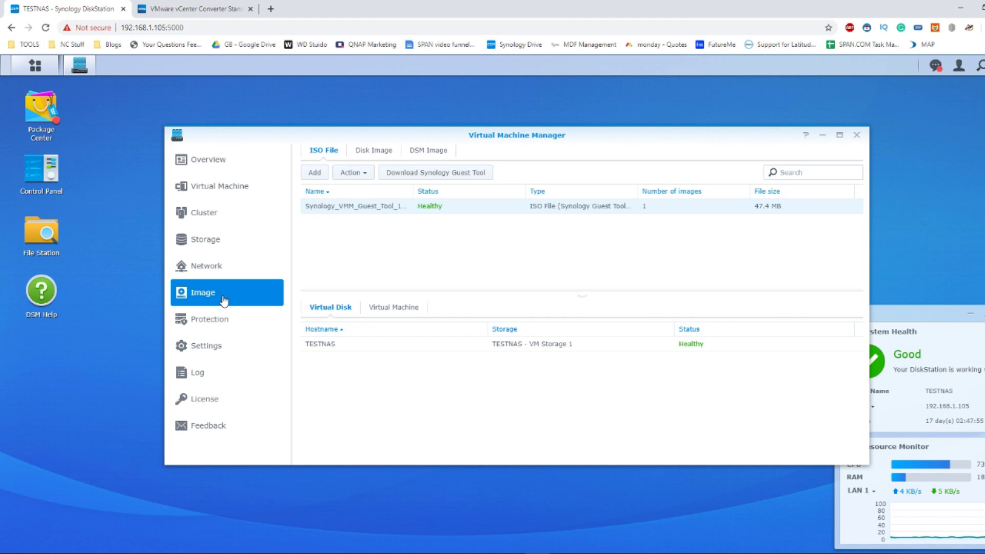
left_click(375, 152)
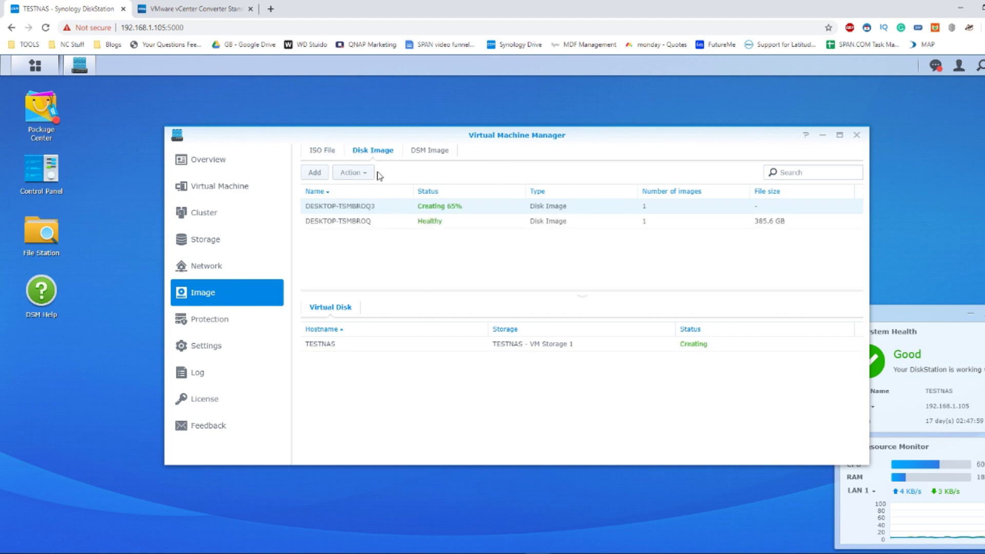
- Add a disk image from the Synology NAS by selecting the VMDK in homes > admin > DESKTOP-TSMBROQ
left_click(318, 175)
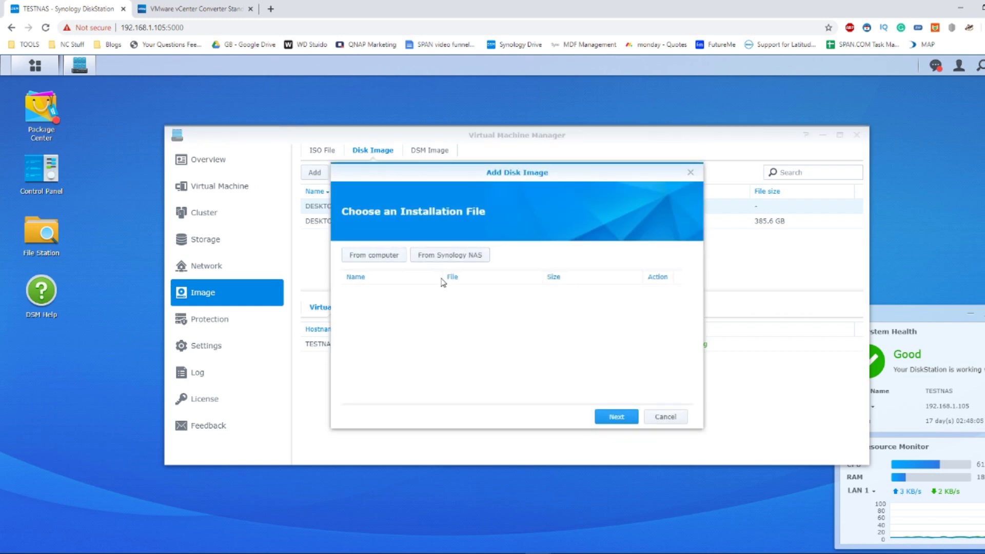
left_click(464, 257)
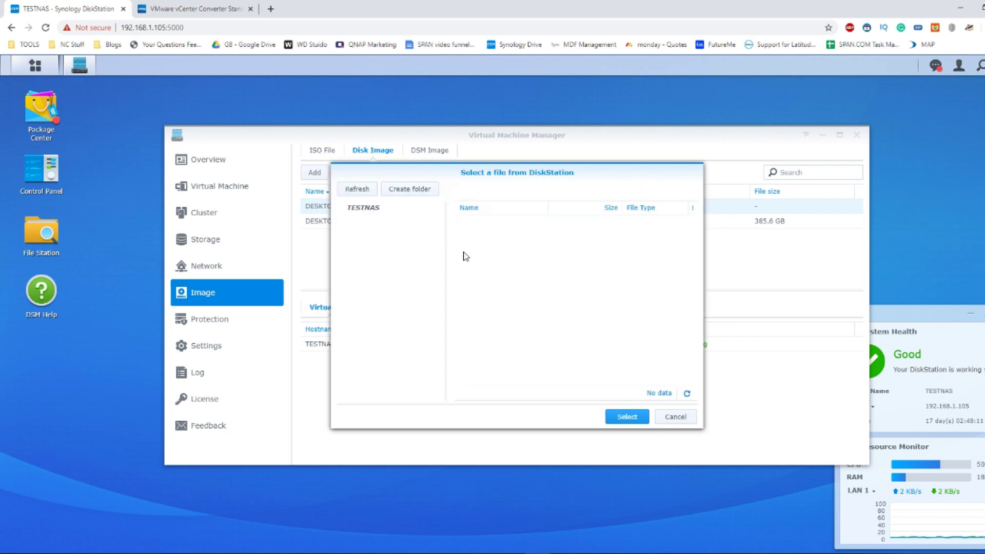
left_click(344, 241)
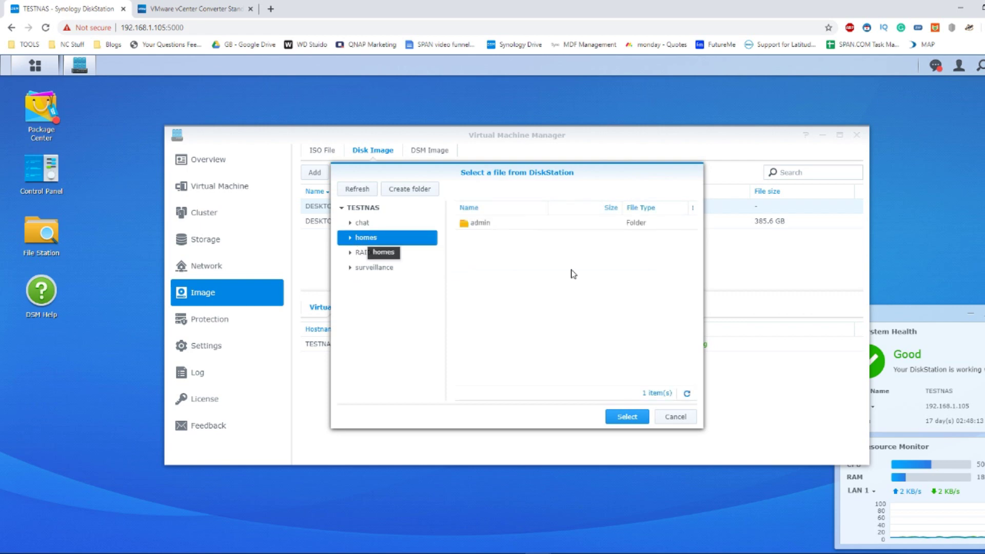
double_click(489, 225)
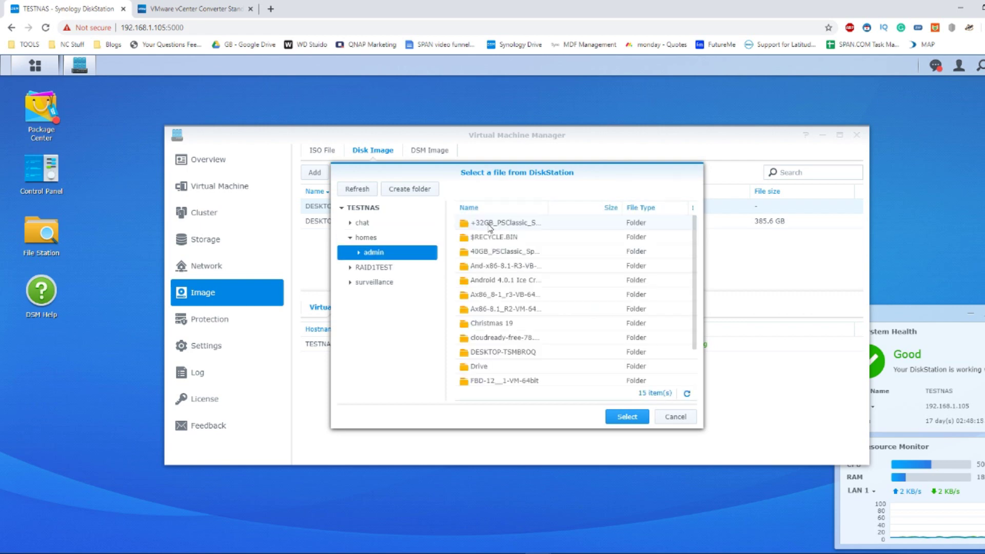
scroll(514, 285, "down", 1)
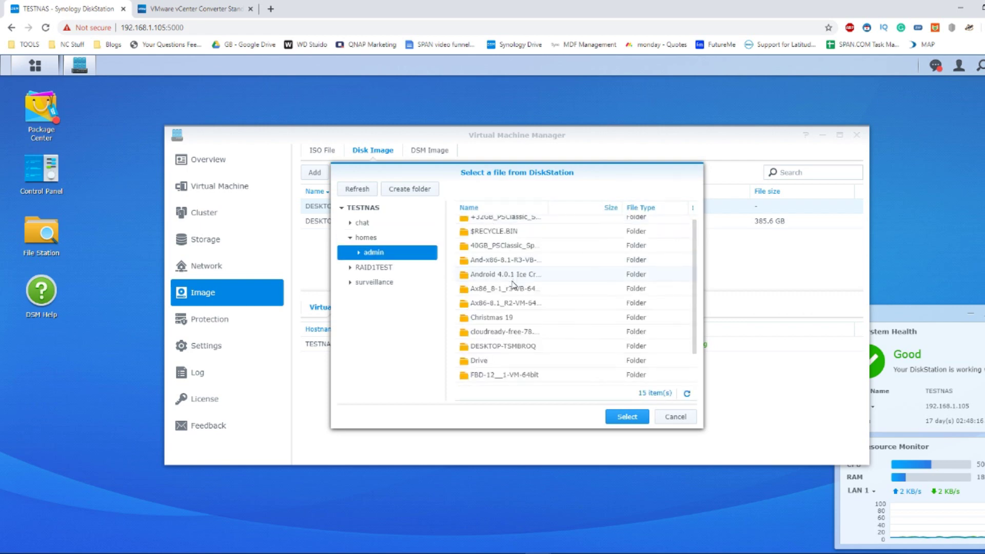
double_click(510, 346)
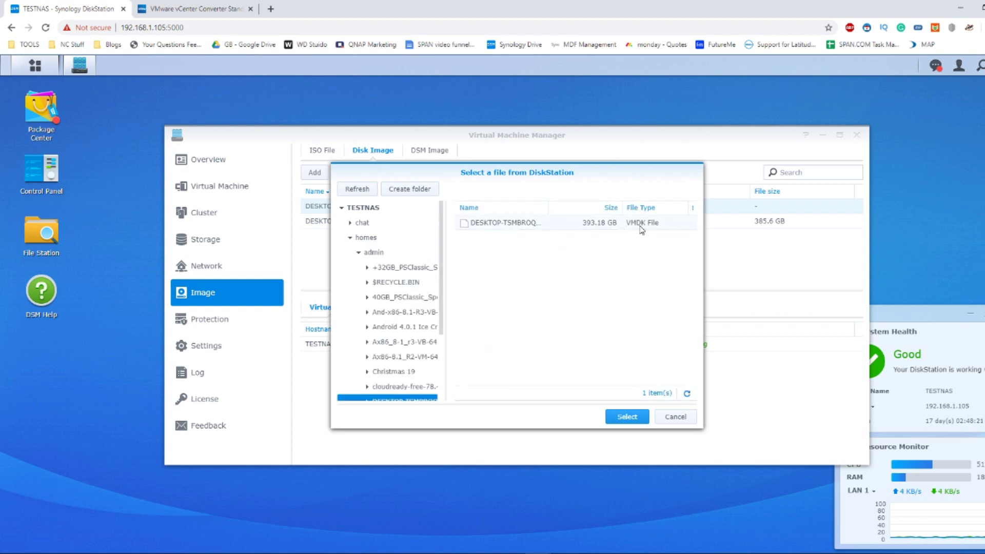
left_click(624, 420)
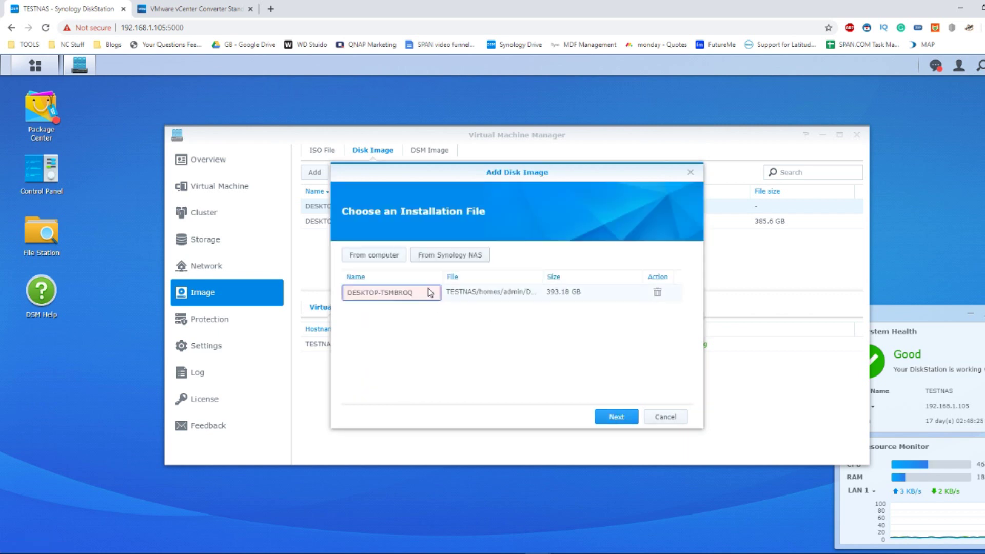
- Rename the image to DESKTOP-TSMBROQ12 and store it on TESTNAS
left_click(426, 292)
left_click(425, 292)
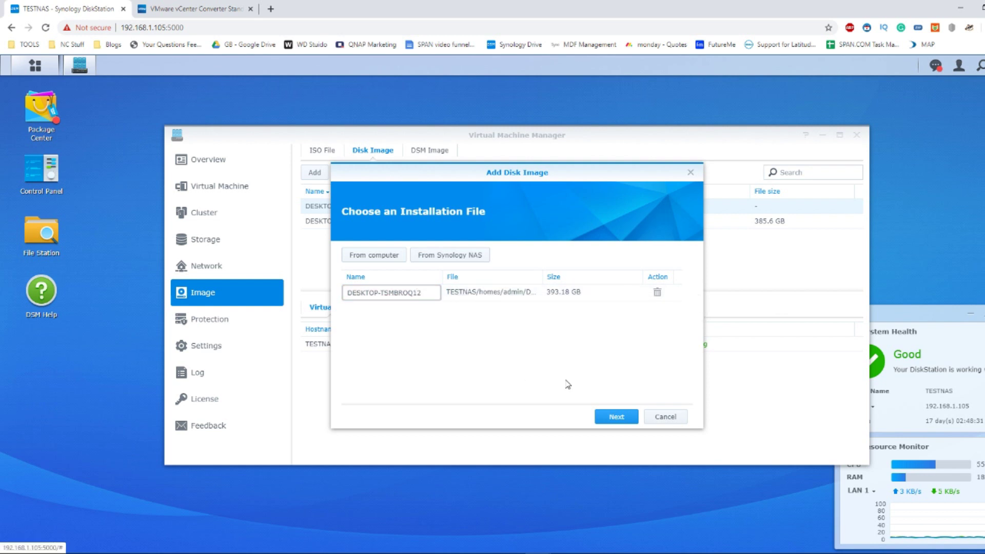
left_click(617, 417)
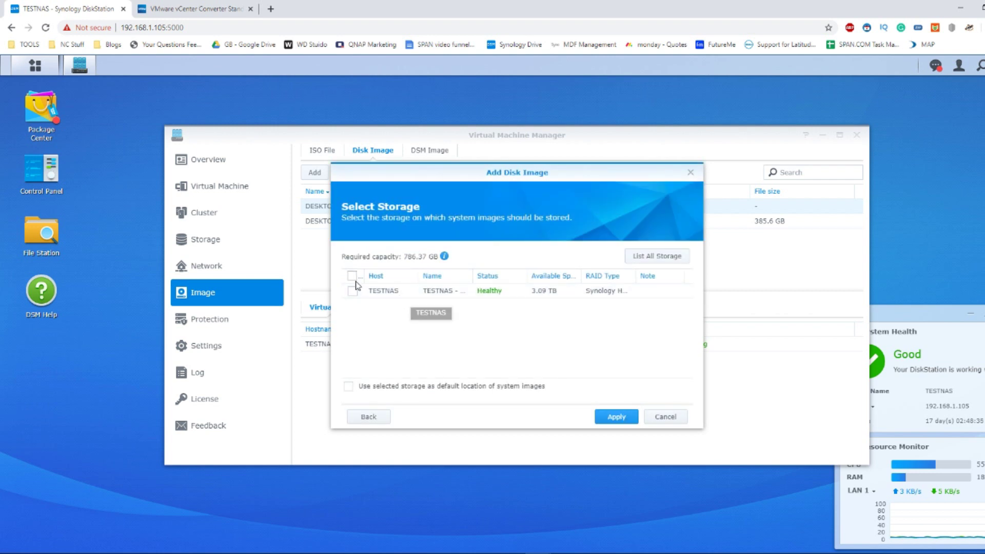
left_click(353, 292)
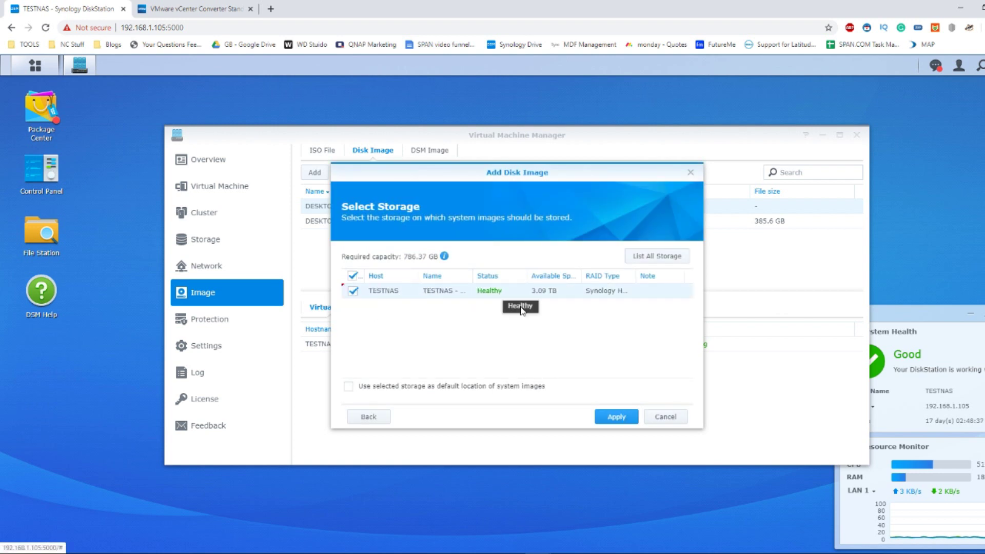
left_click(617, 416)
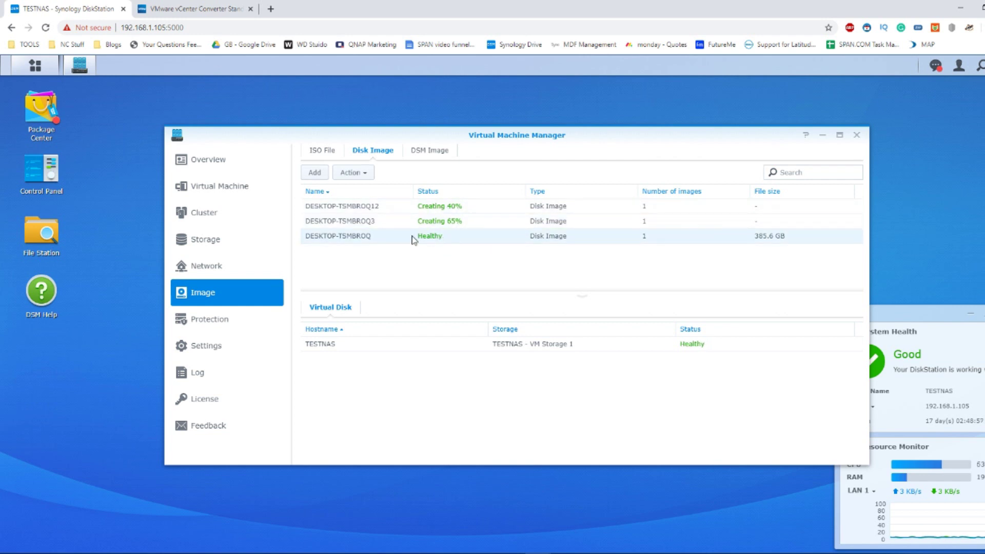
- Check the original DESKTOP-TSMBROQ image's status, then return to the Virtual Machine list
left_click(356, 237)
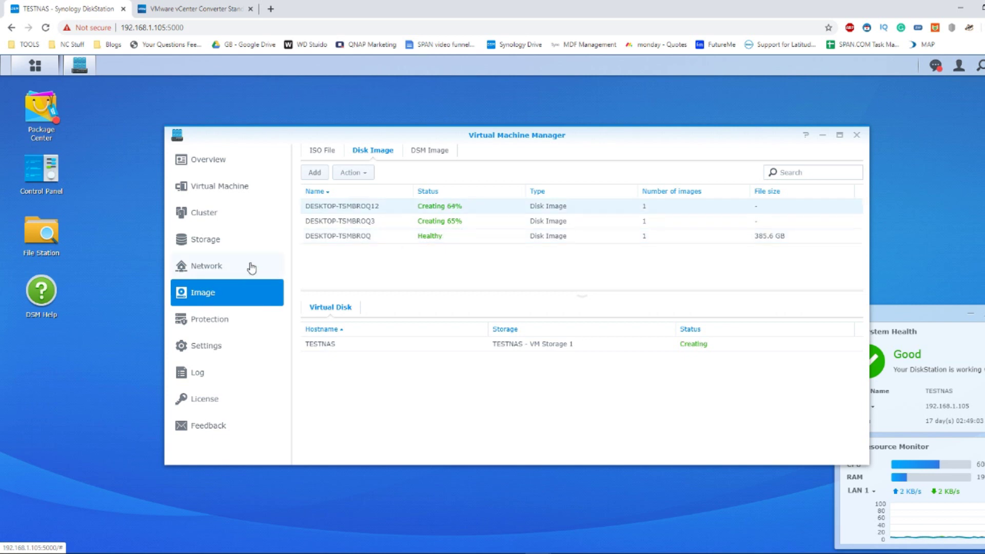
left_click(230, 191)
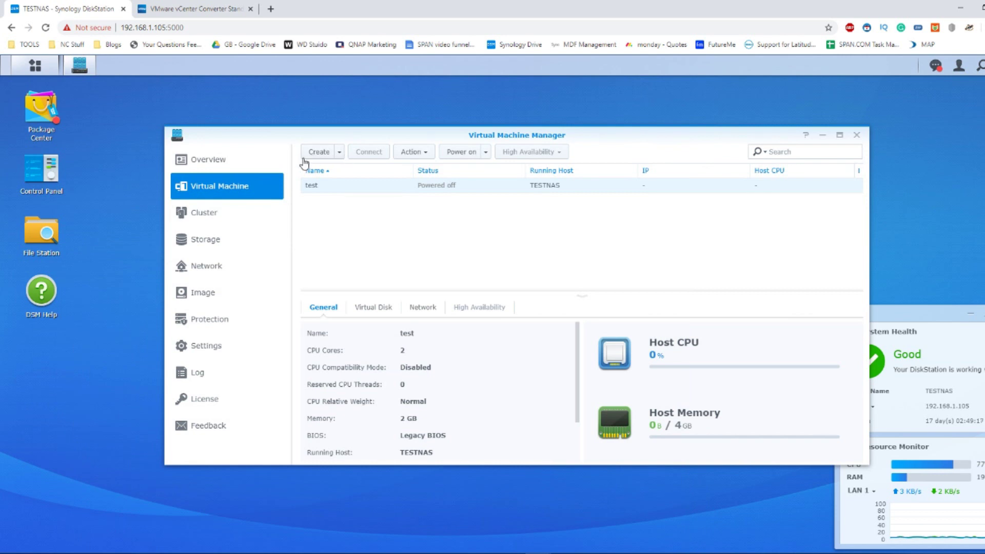
- Start a virtual machine import from disk images and pass the storage step
left_click(340, 154)
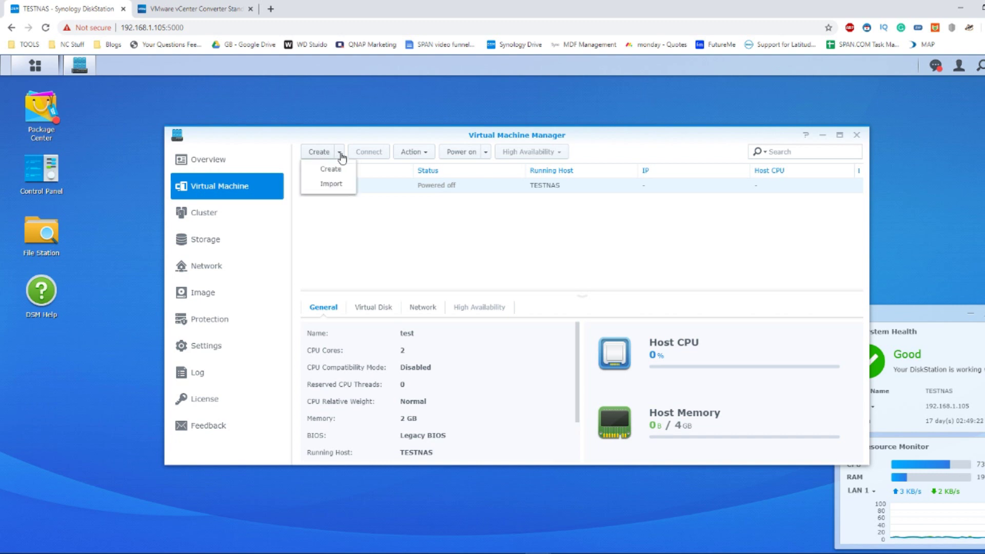
left_click(330, 185)
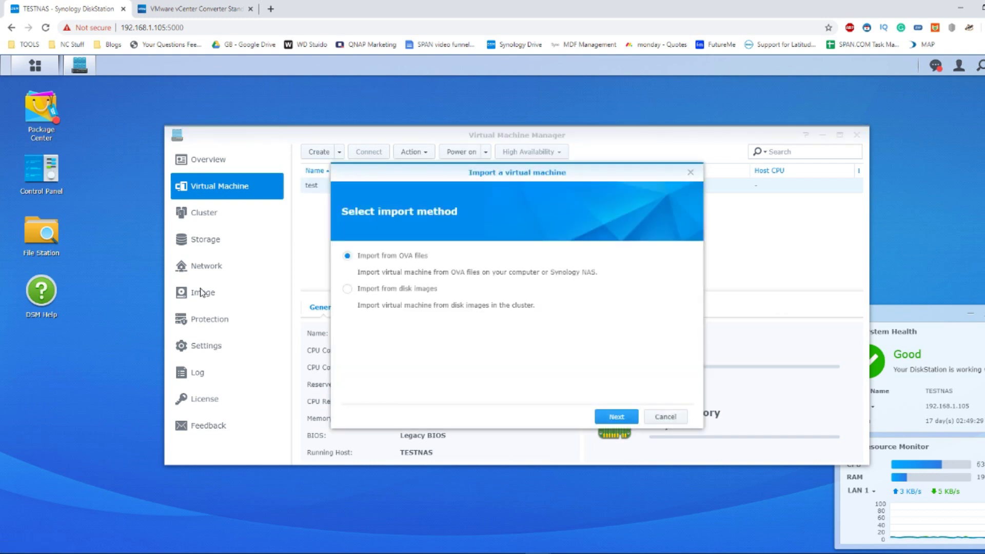
left_click(383, 289)
left_click(623, 418)
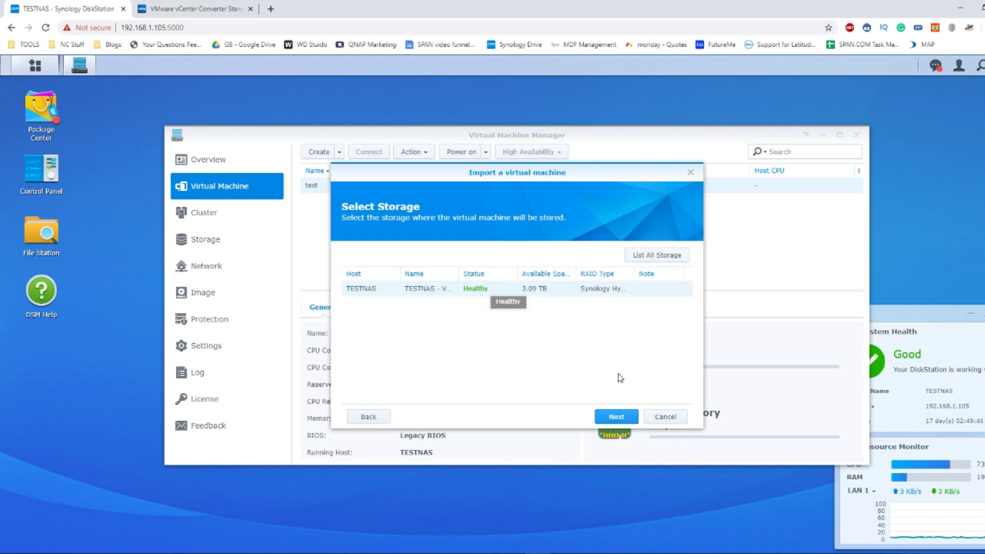
left_click(617, 419)
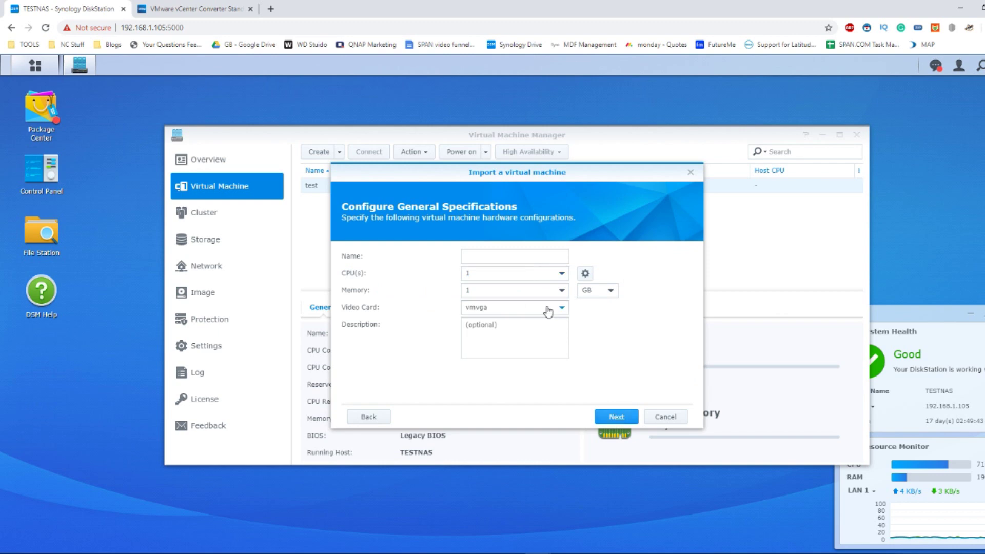
- Give the machine 2 CPUs, 2 GB memory and the name test2
left_click(509, 276)
left_click(490, 303)
left_click(513, 291)
left_click(562, 291)
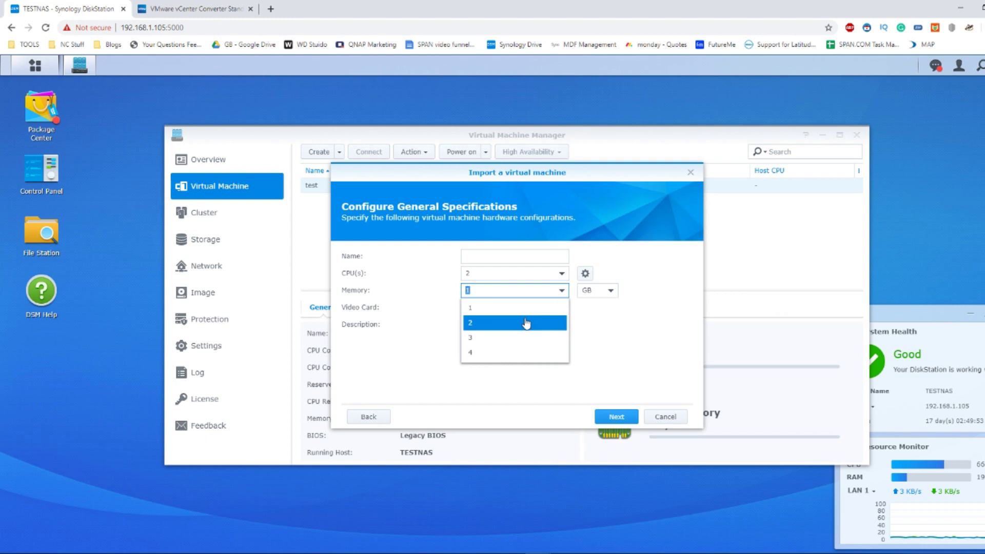
left_click(525, 322)
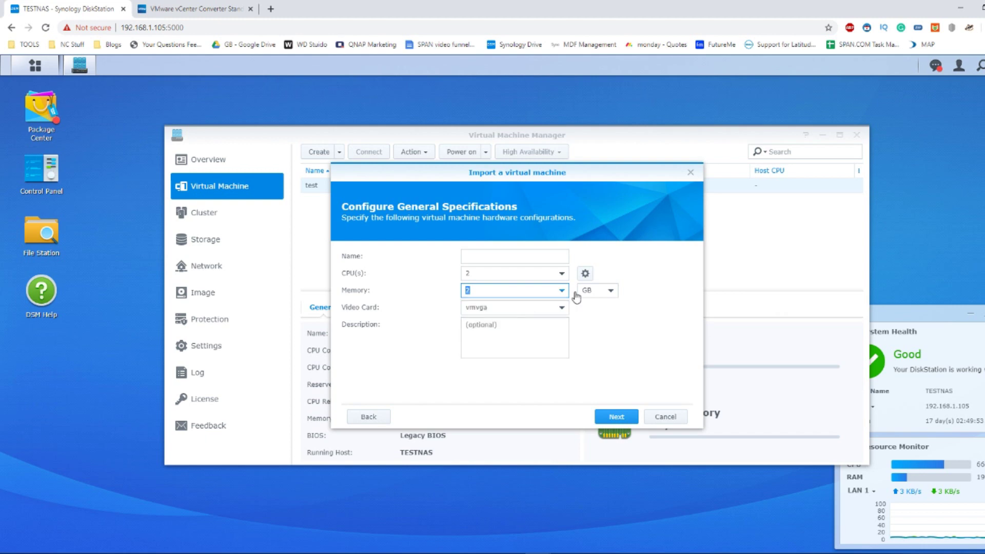
left_click(535, 254)
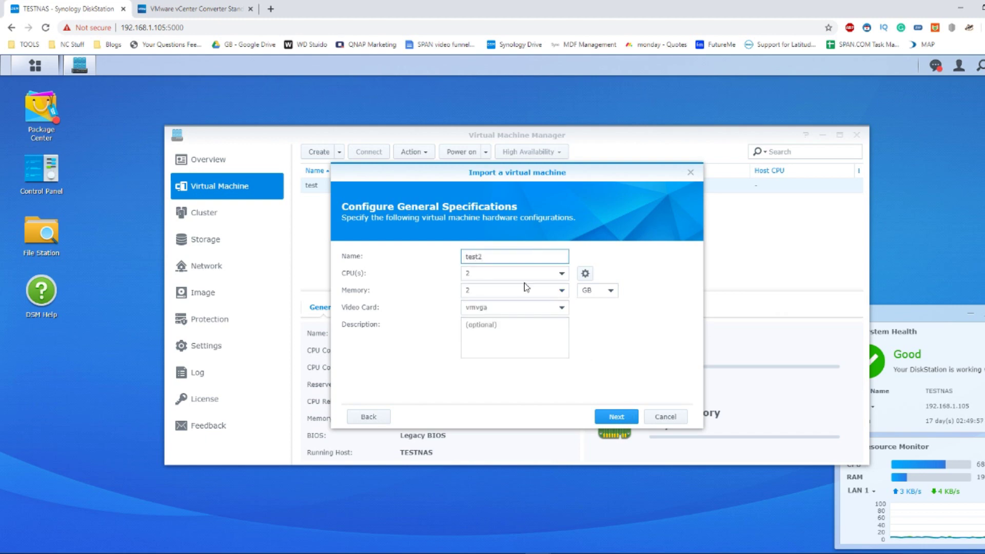
- Use the DESKTOP-TSMBROQ image as Virtual Disk 1
left_click(616, 416)
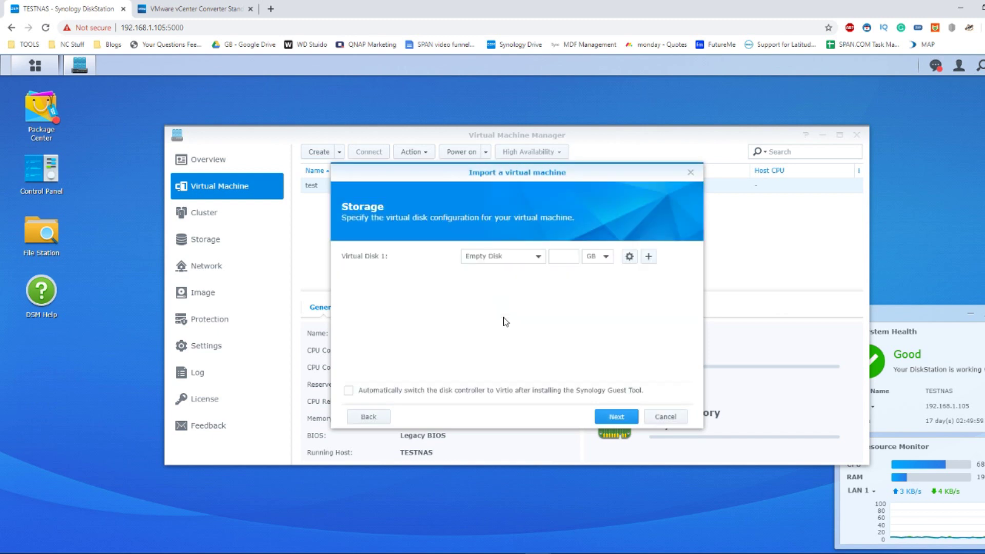
left_click(514, 256)
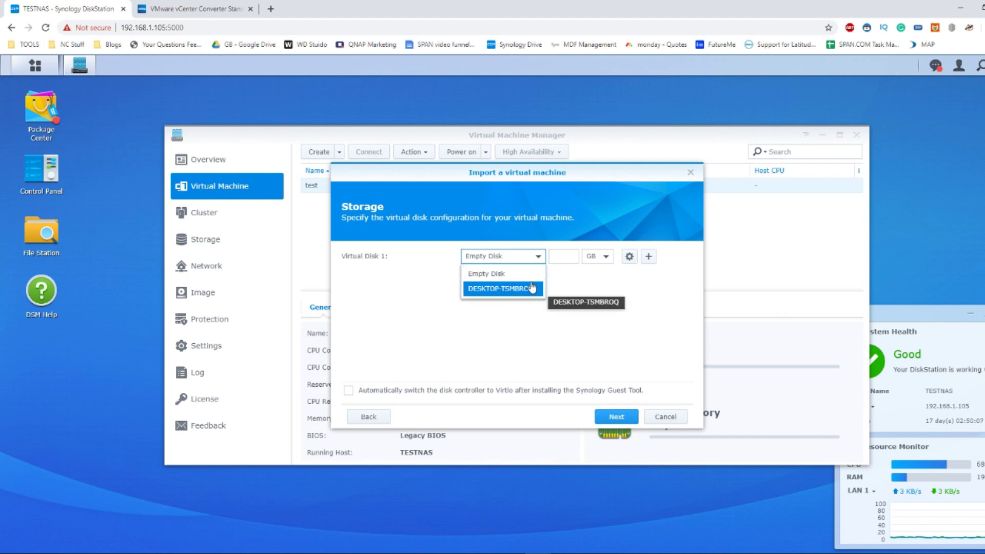
left_click(507, 288)
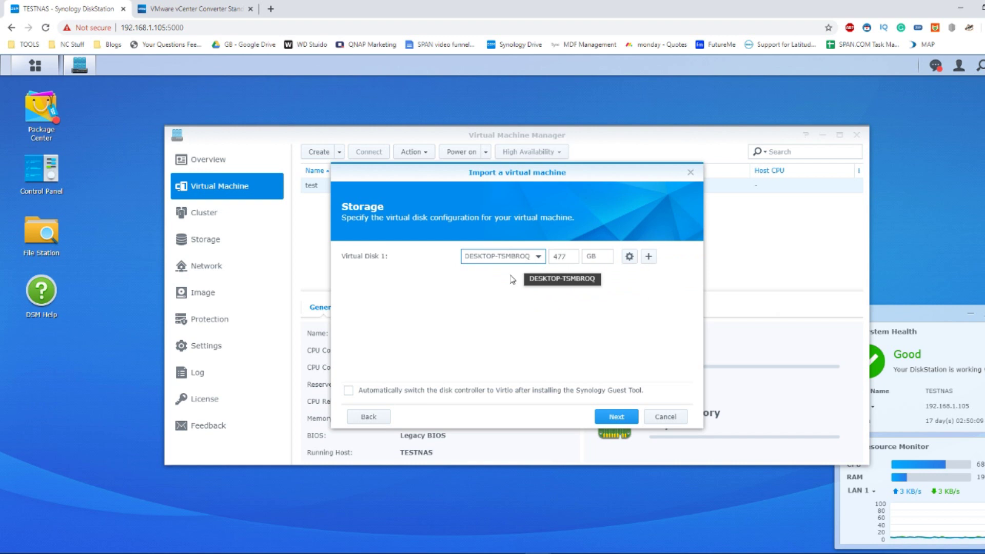
left_click(622, 421)
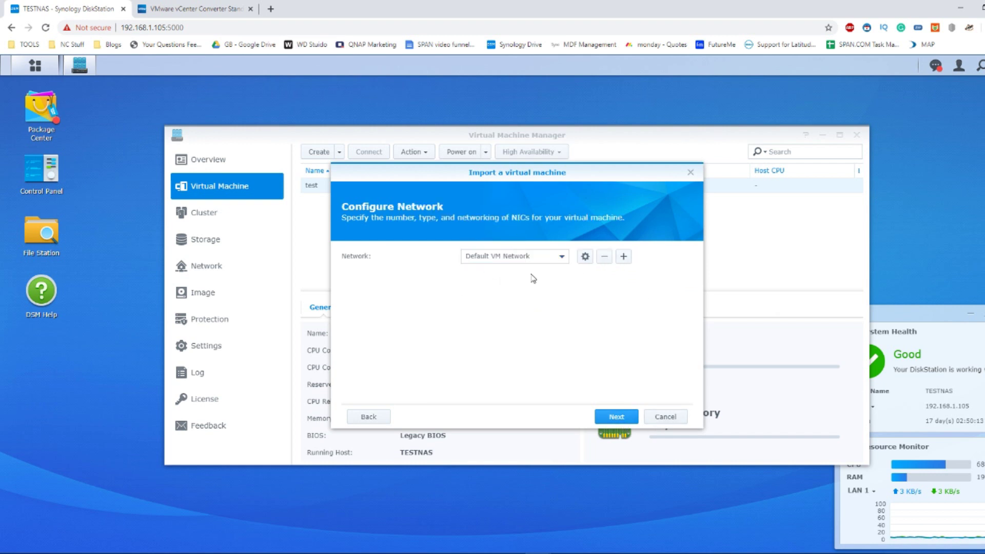
- Keep Default VM Network and set both boot and additional ISO to the Synology VMM Guest Tool
left_click(620, 418)
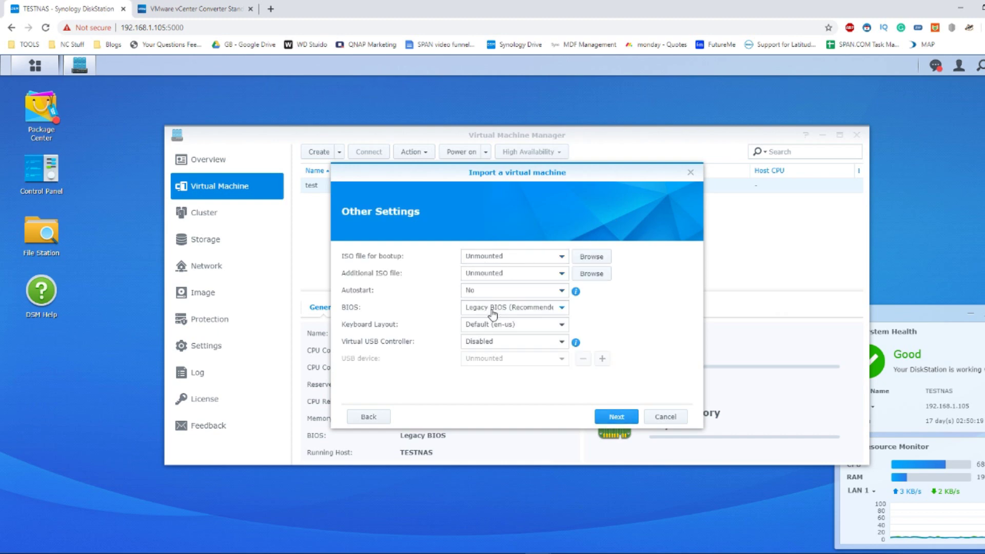
left_click(518, 264)
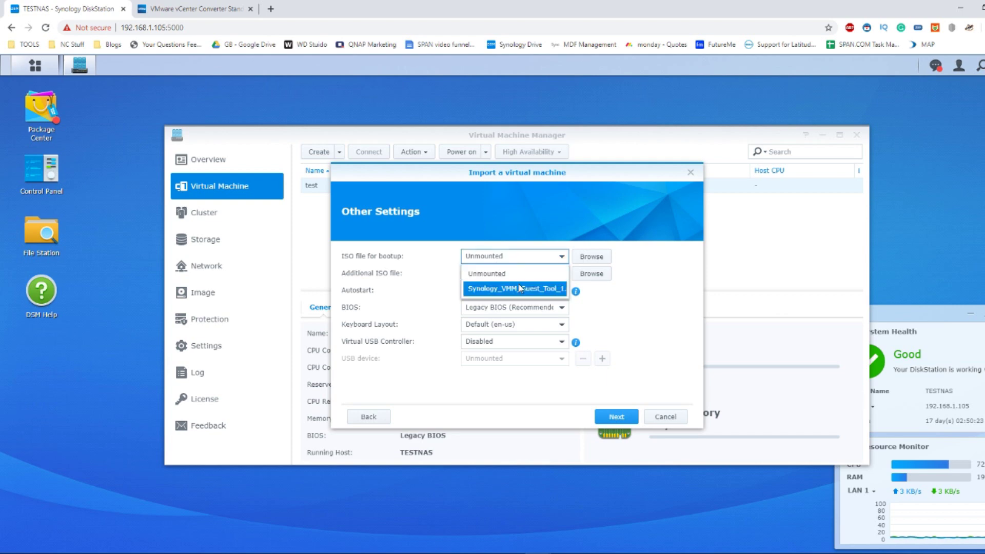
left_click(545, 291)
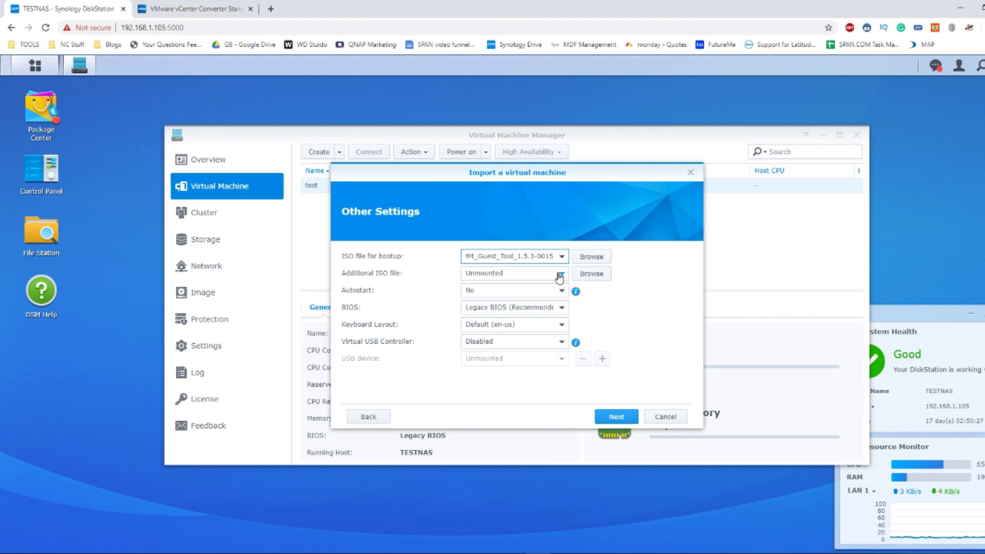
left_click(560, 278)
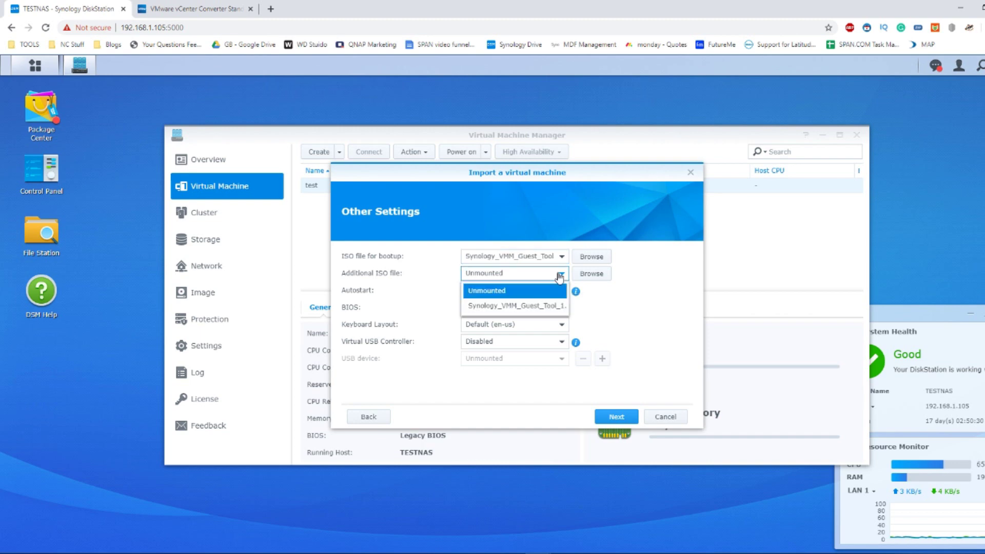
left_click(535, 308)
left_click(641, 321)
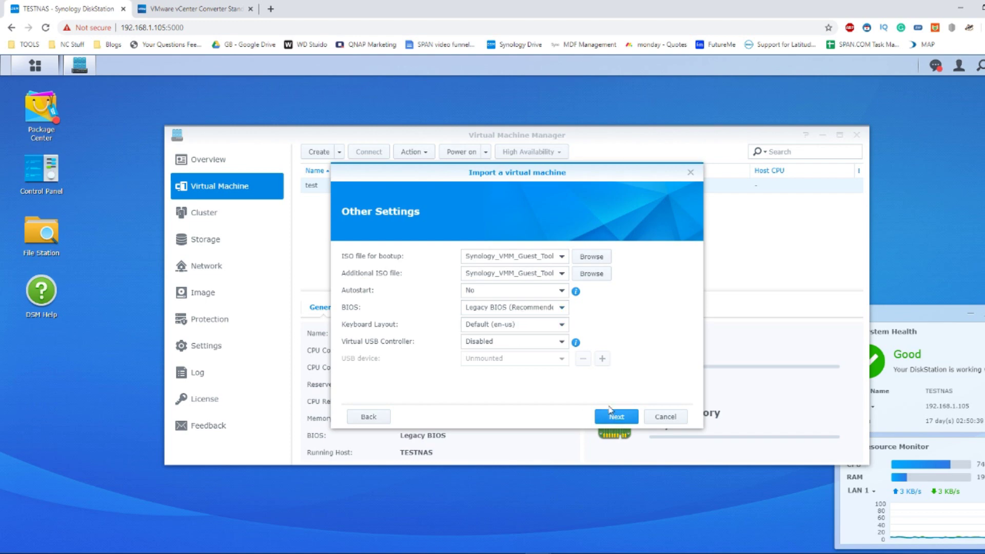
left_click(616, 418)
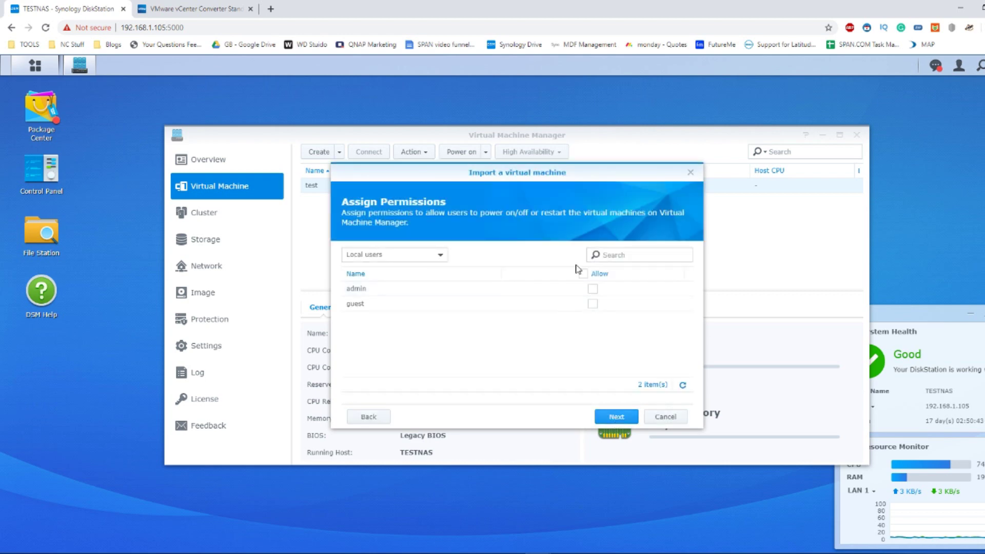
- Allow all users control, proceed to the Summary, then cancel the test2 import wizard
left_click(584, 274)
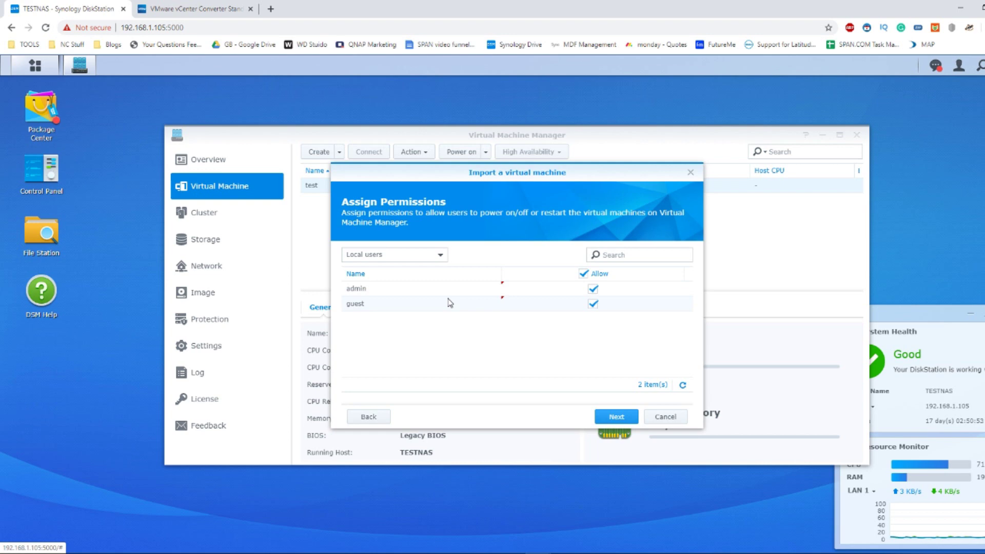
left_click(618, 417)
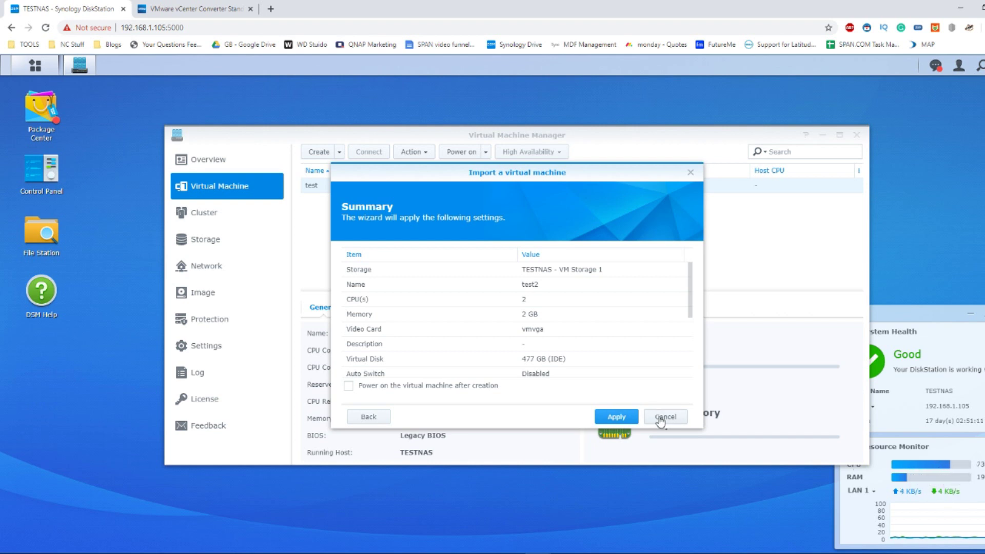
left_click(659, 416)
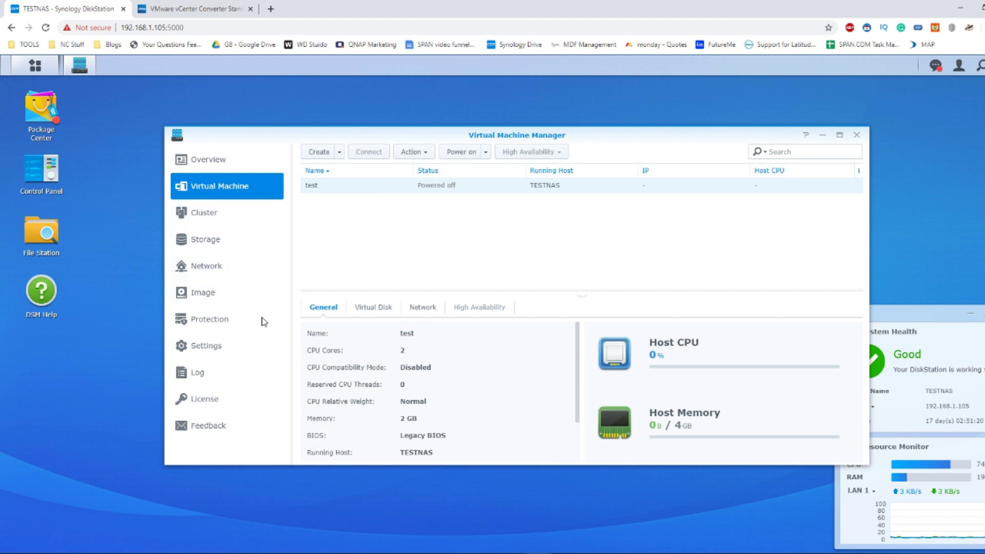
left_click(226, 291)
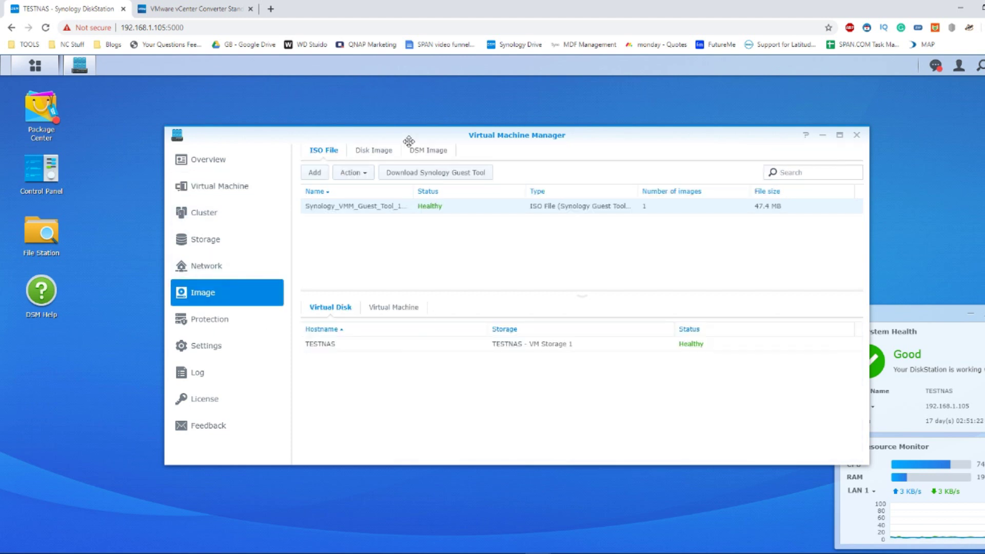
left_click(376, 150)
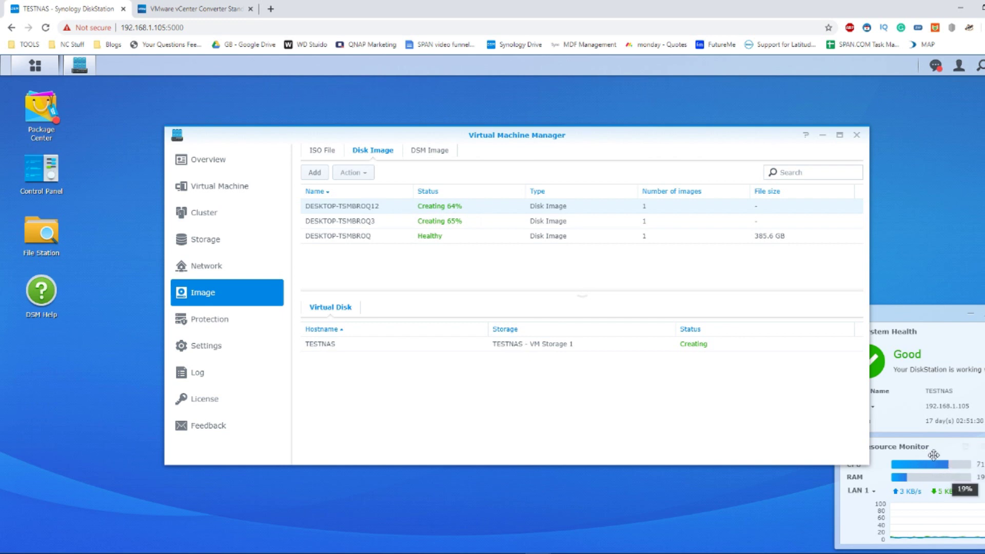
left_click(210, 185)
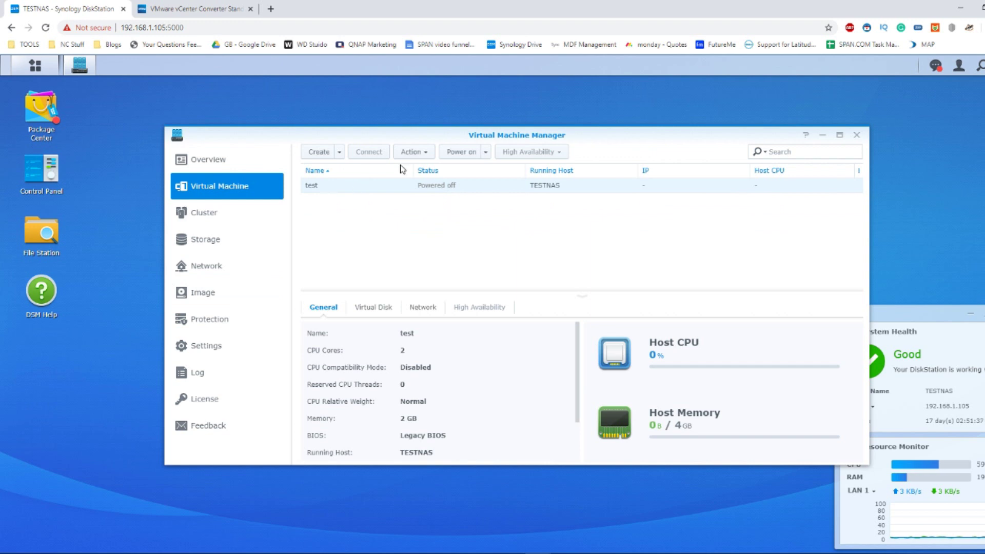
- Select the test virtual machine and power it on
left_click(322, 152)
left_click(420, 153)
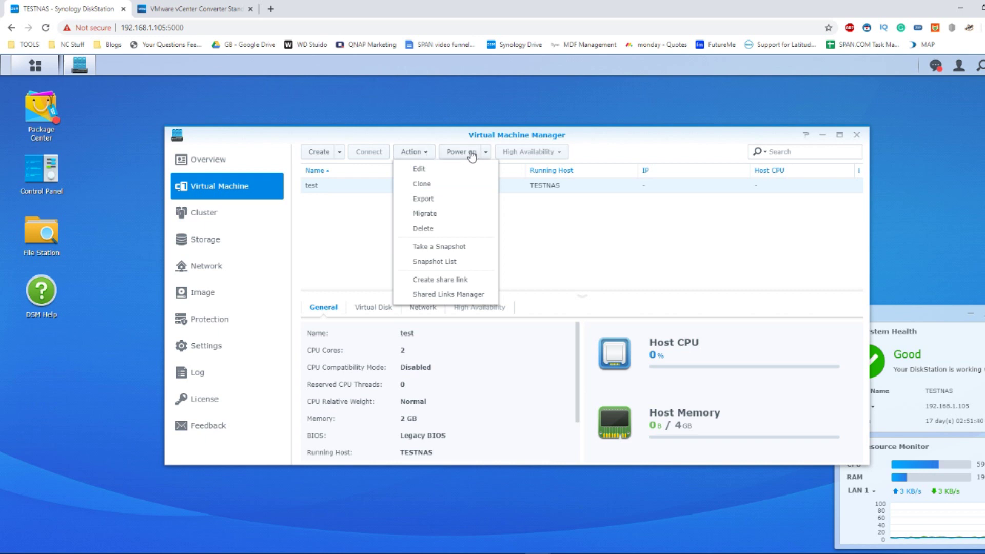
left_click(470, 153)
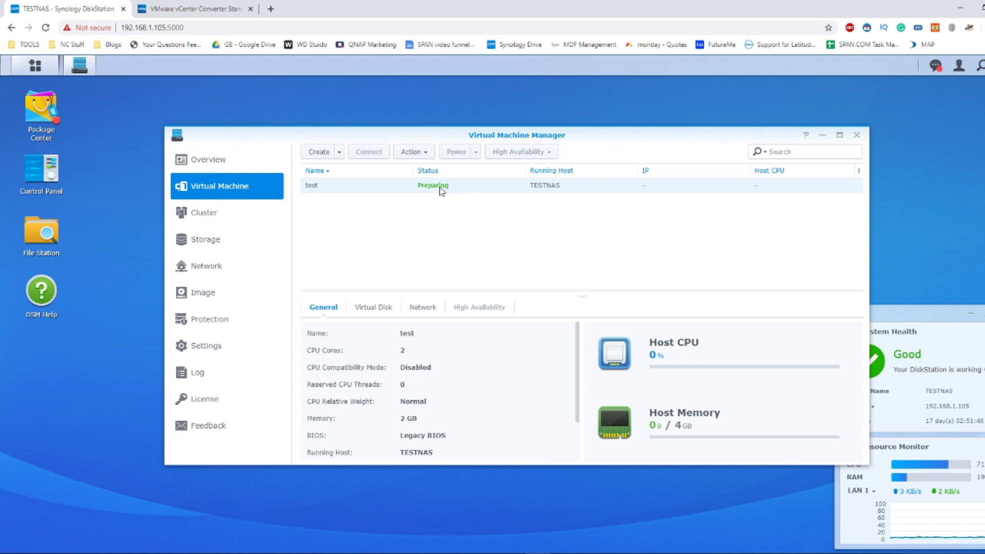
- Open a noVNC browser console for the running test machine
right_click(425, 187)
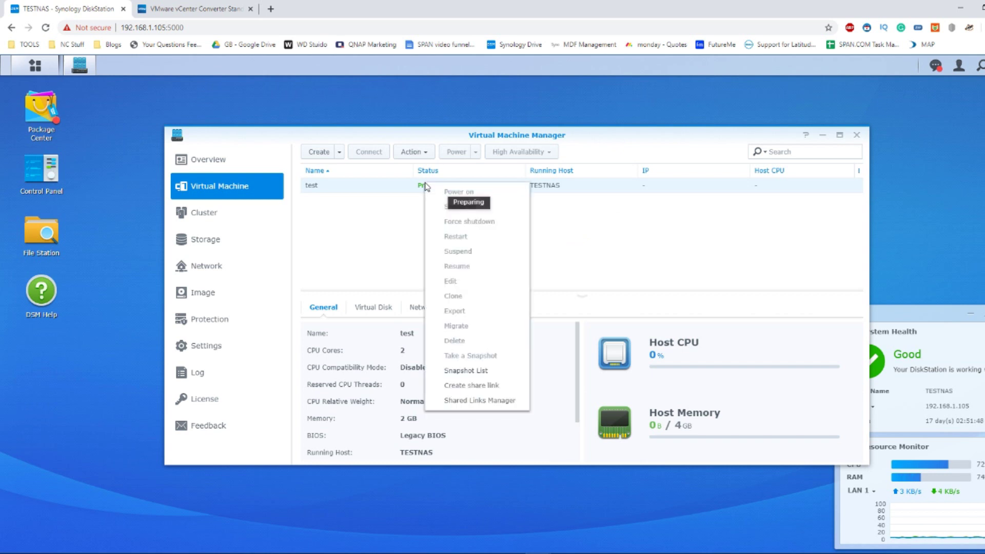
left_click(406, 207)
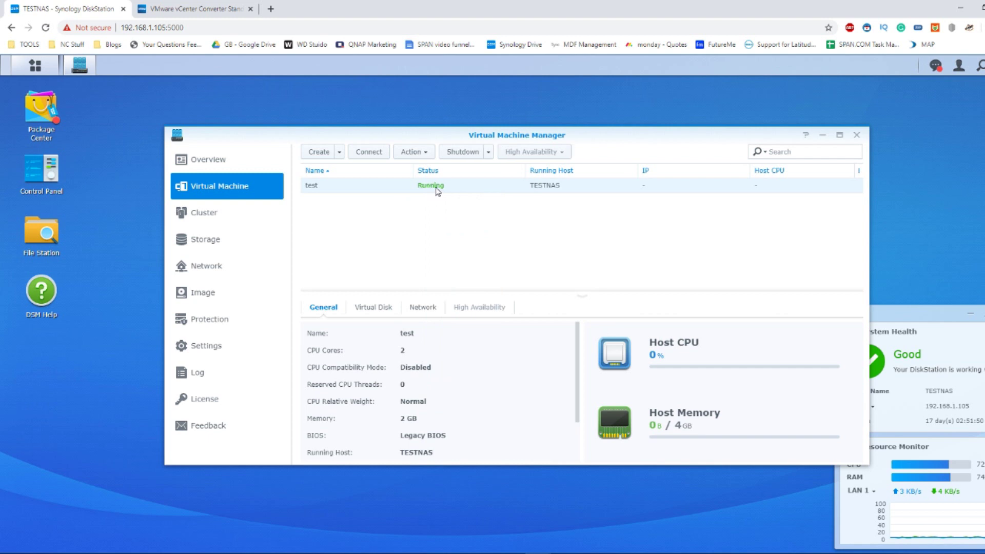
right_click(434, 187)
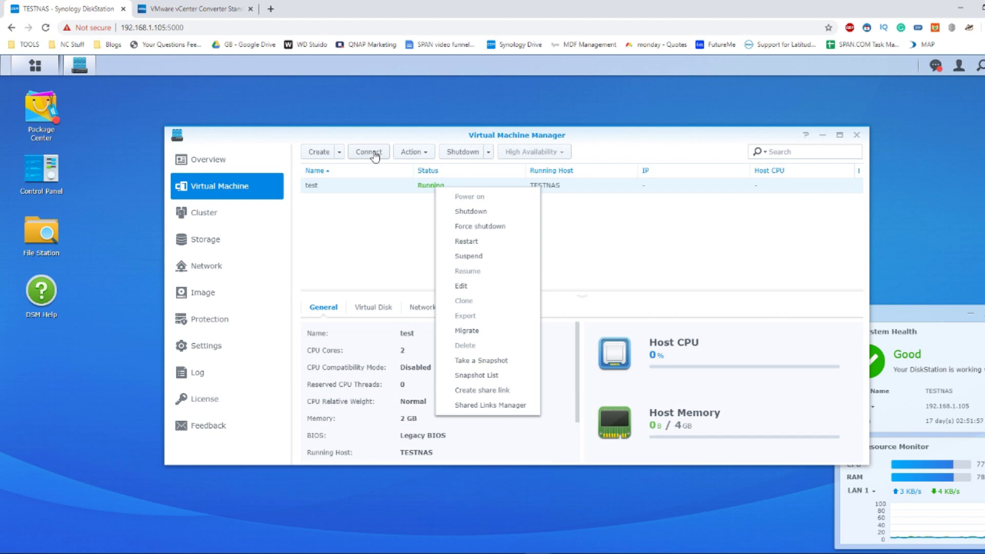
left_click(374, 154)
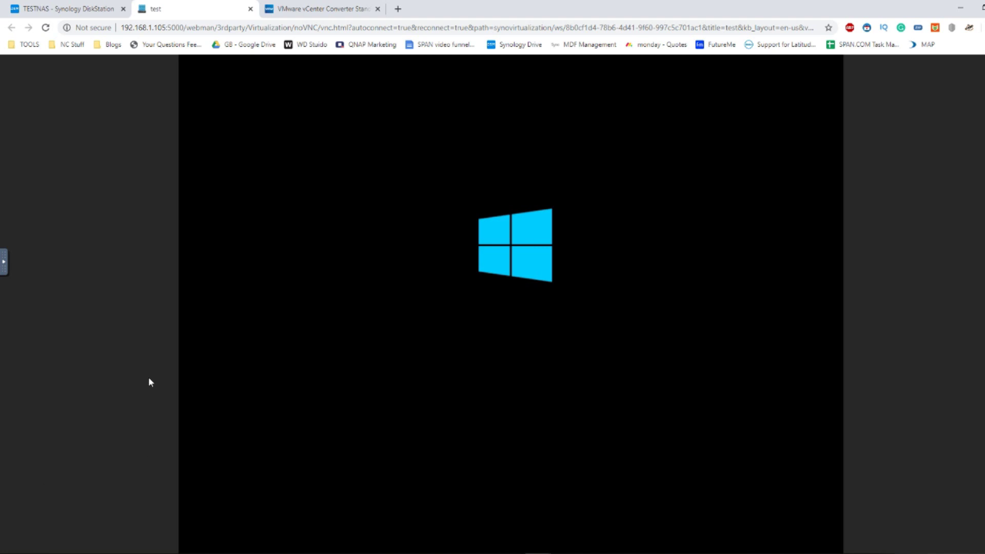
- Reveal the noVNC side control bar and switch the console to fullscreen
left_click(4, 262)
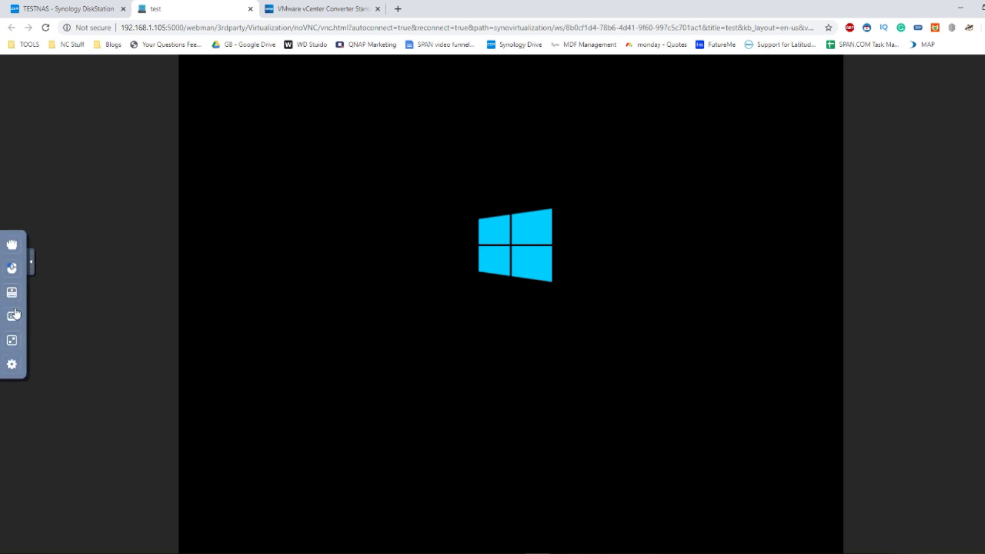
left_click(12, 340)
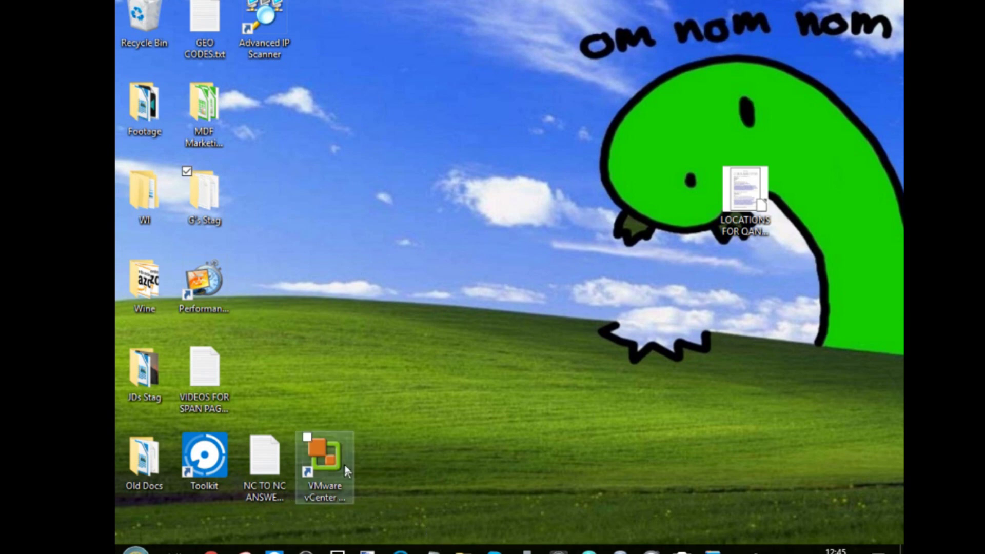
- Move the VMware vCenter Converter shortcut up one slot and open This PC's About page
left_click_drag(344, 464, 281, 386)
left_click(411, 378)
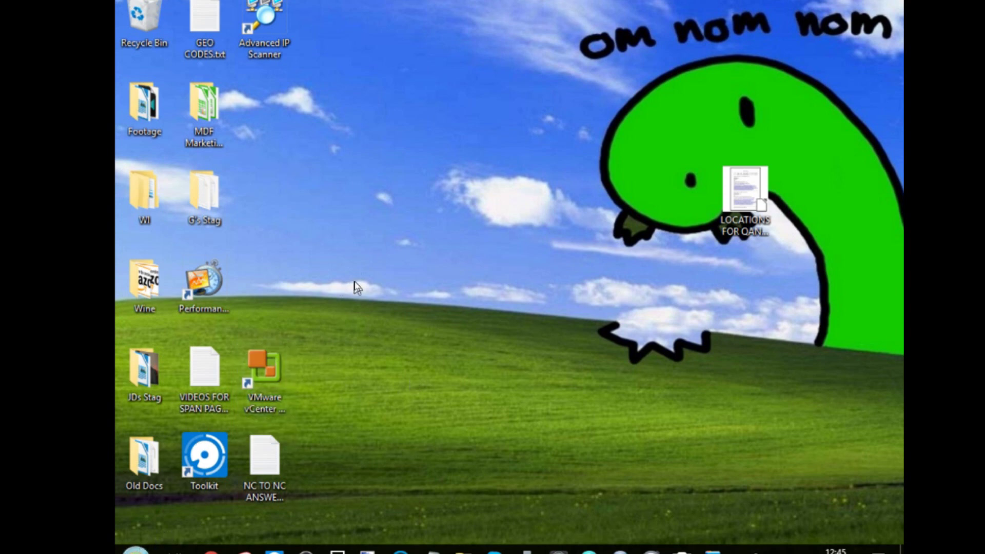
key("super")
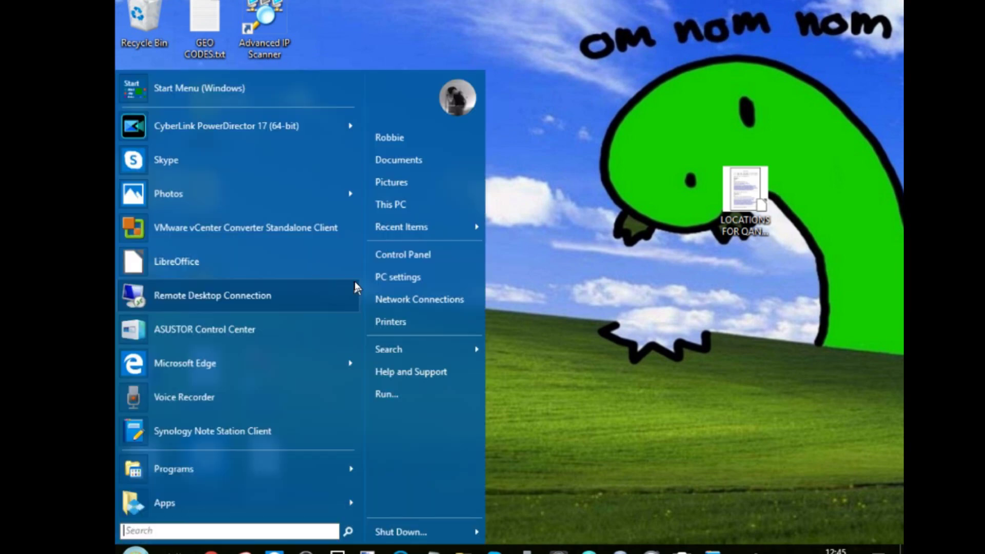
left_click(419, 211)
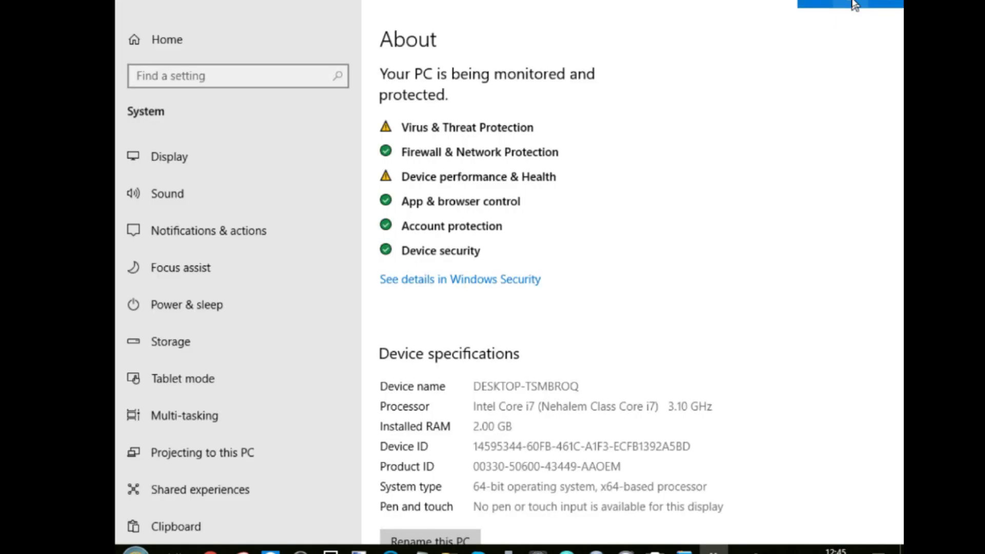
- Restore down Settings, review device and Windows specifications, widen the window, then close it
left_click(854, 5)
scroll(619, 378, "down", 10)
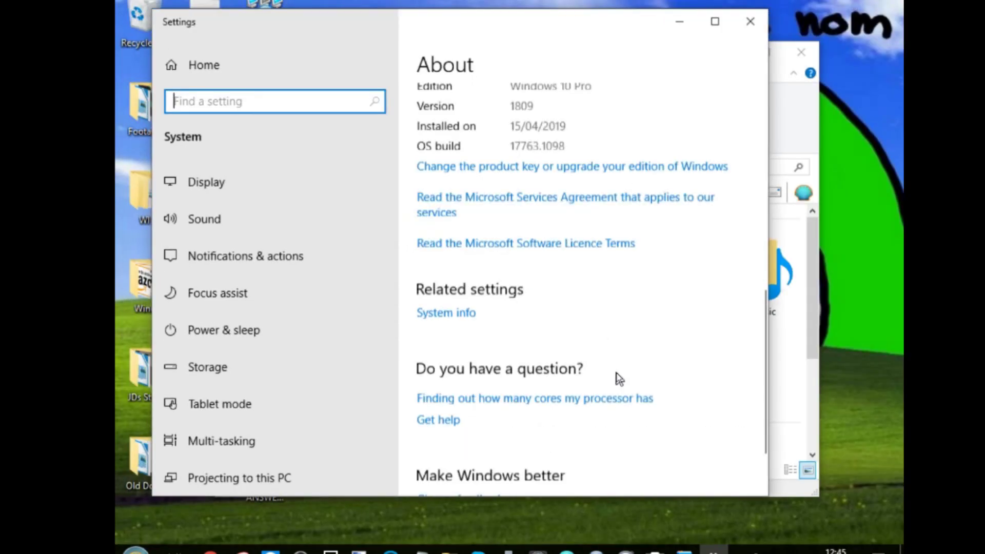
scroll(619, 379, "up", 10)
scroll(619, 379, "down", 1)
scroll(619, 379, "down", 5)
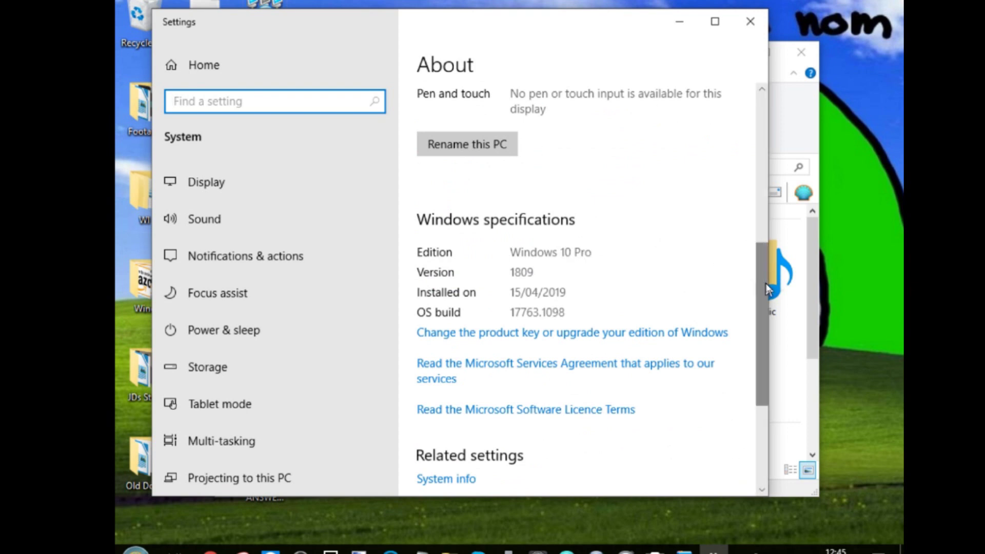
left_click_drag(762, 284, 758, 221)
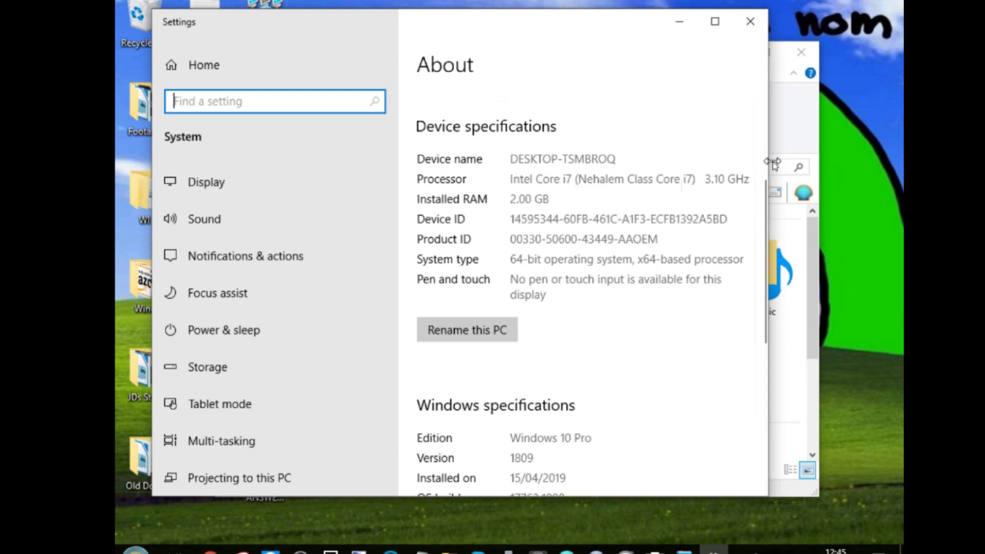
left_click_drag(774, 163, 865, 154)
scroll(672, 218, "down", 3)
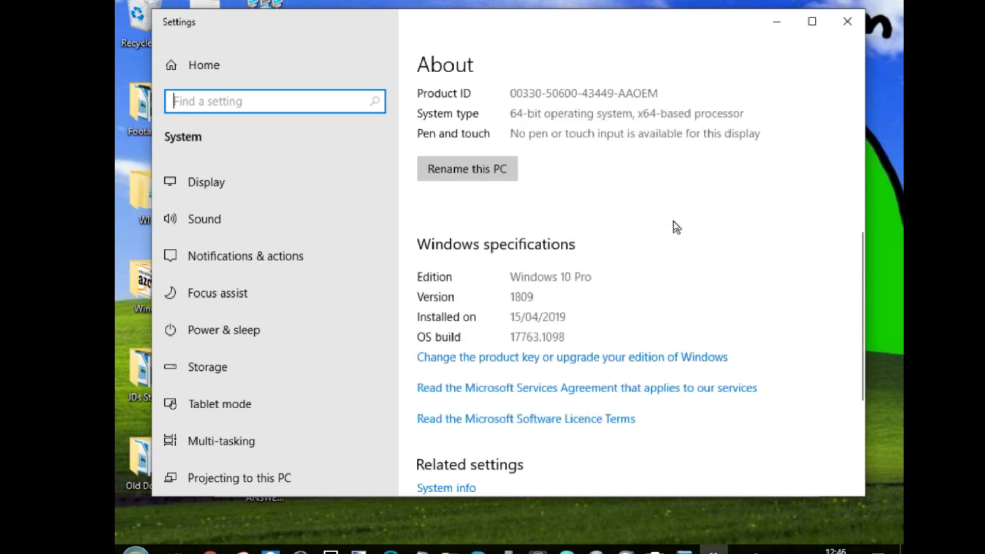
scroll(673, 218, "up", 5)
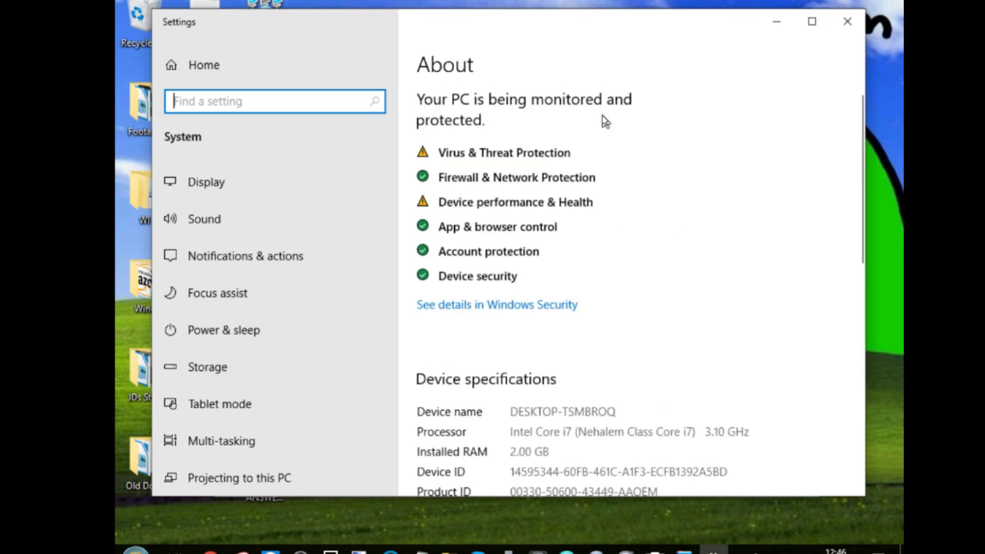
left_click(847, 24)
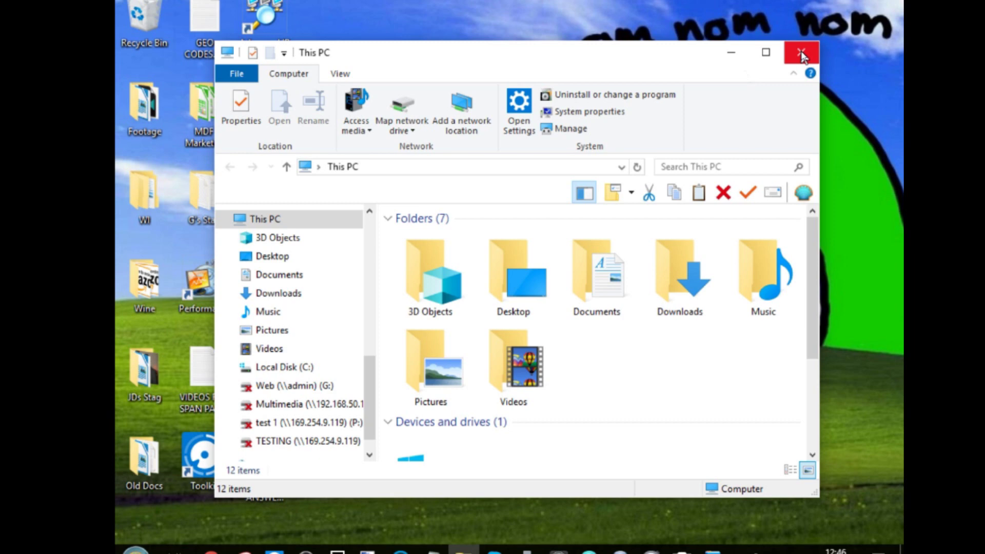
- Close the This PC File Explorer window with its red X
left_click(802, 52)
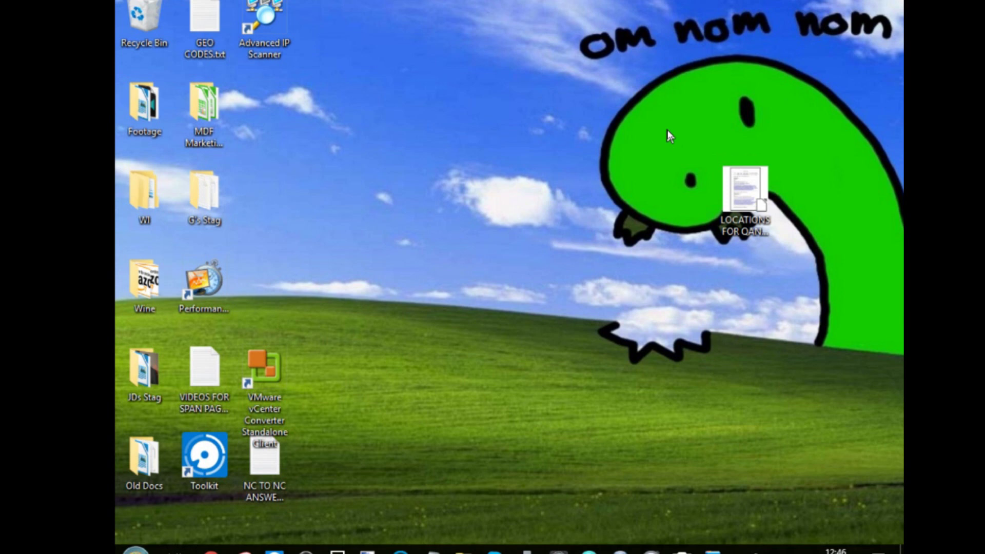